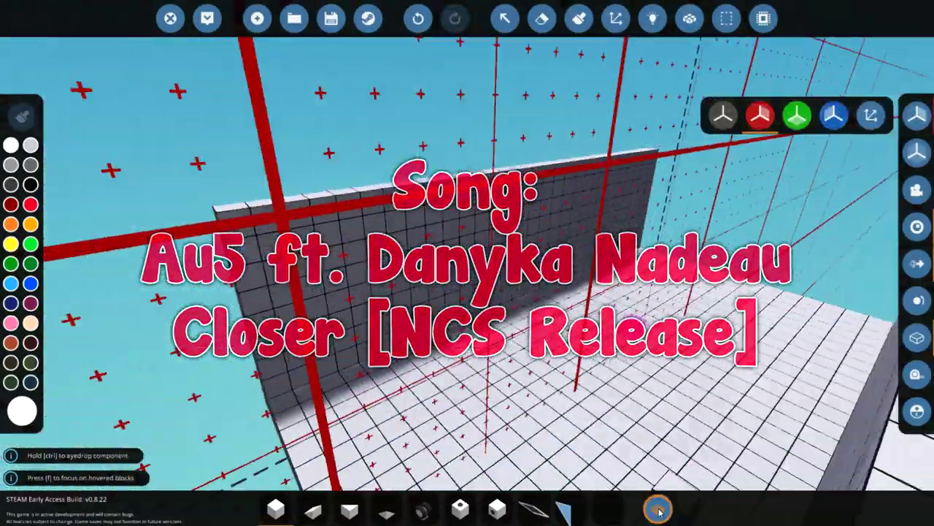
# Step: Pick the bed component from an inventory search for 'bed' and survey the walled hull
pyautogui.click(659, 511)
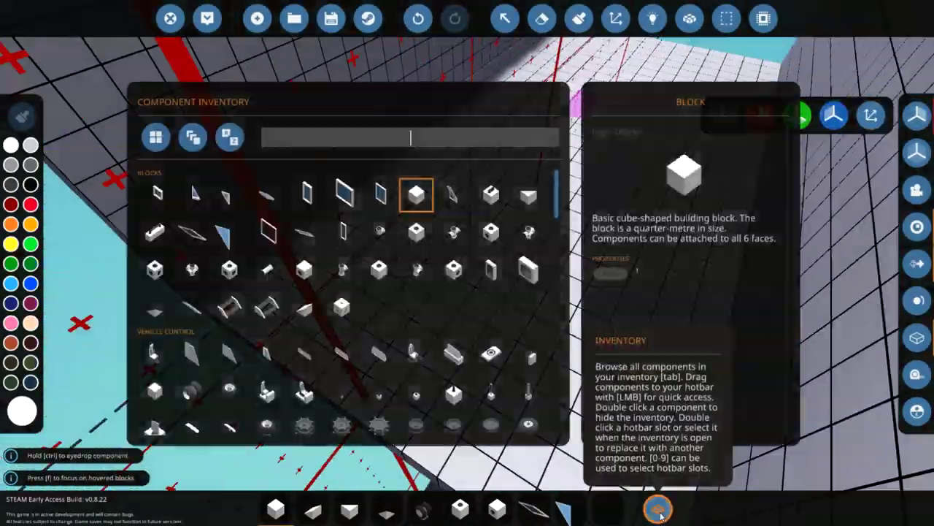
pyautogui.write('bed')
pyautogui.doubleClick(154, 195)
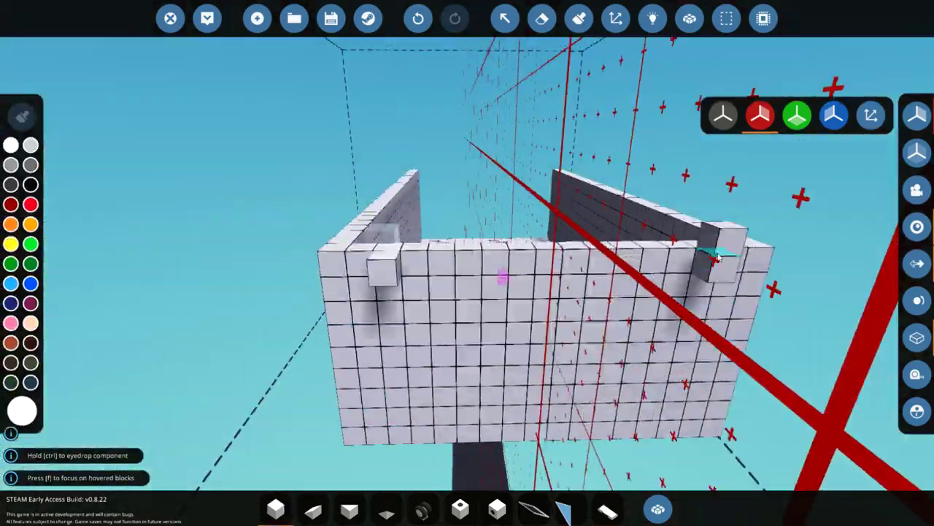
pyautogui.press('w')
pyautogui.scroll(-3, 433, 66)
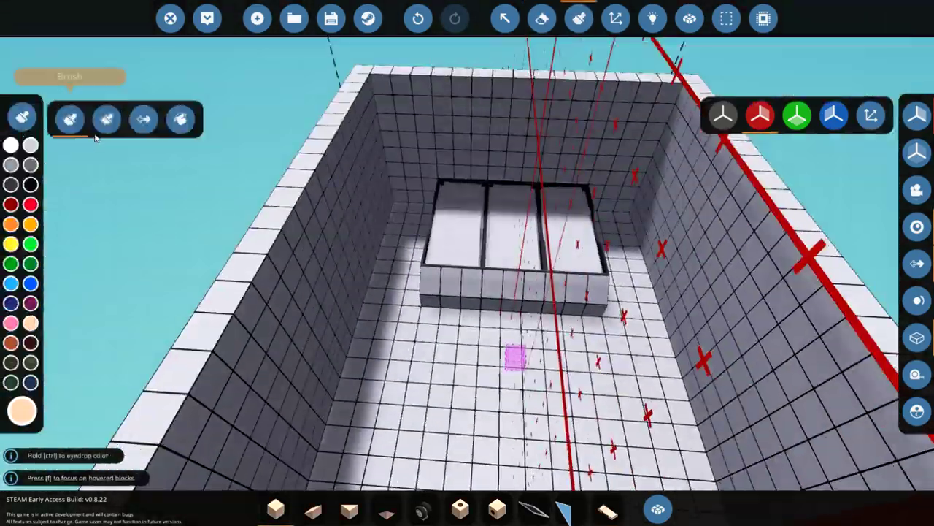
pyautogui.press('w')
pyautogui.press('w')
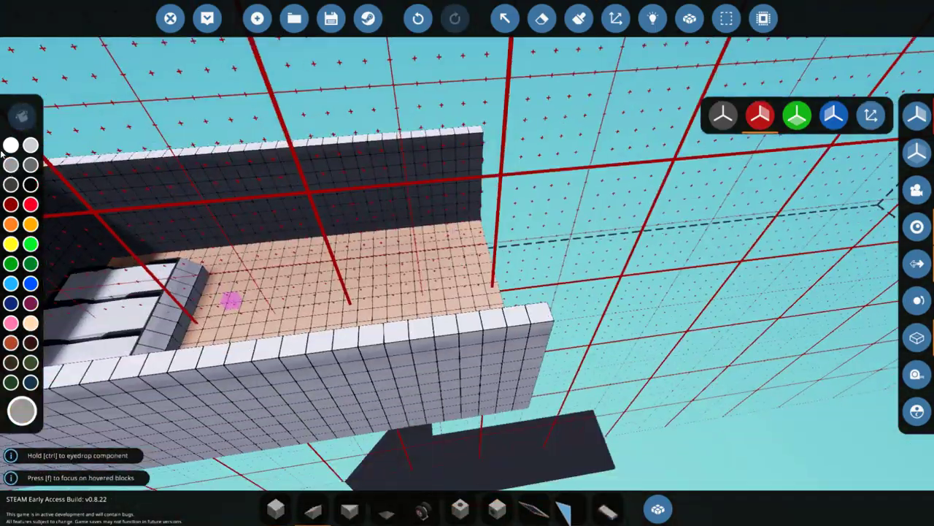
pyautogui.press('f')
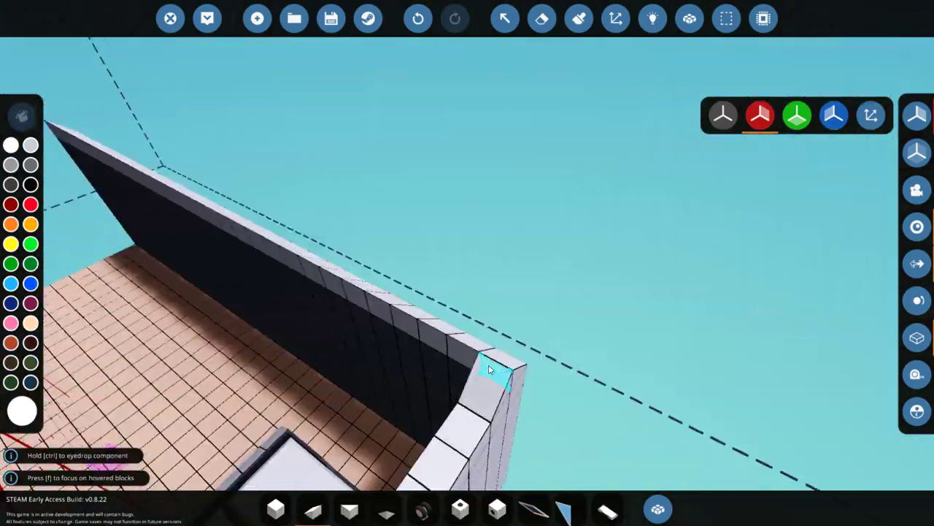
pyautogui.press('s')
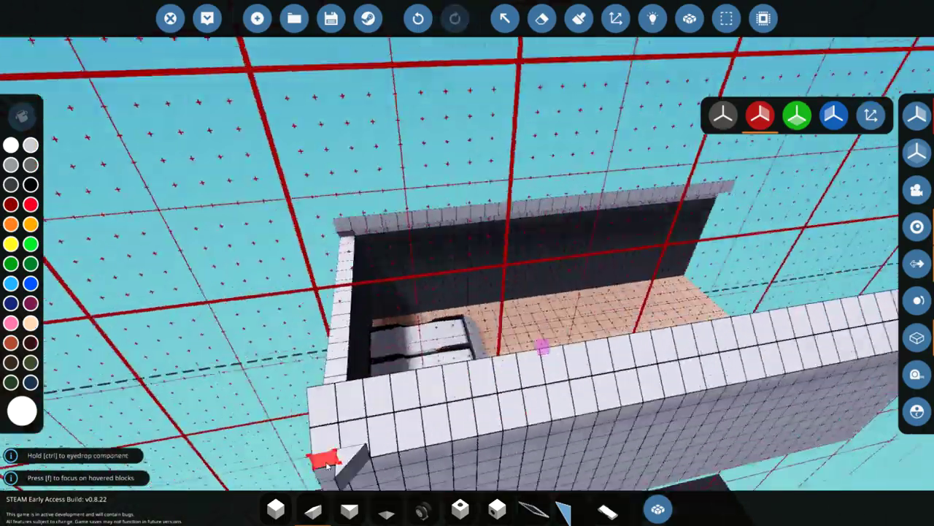
pyautogui.press('f')
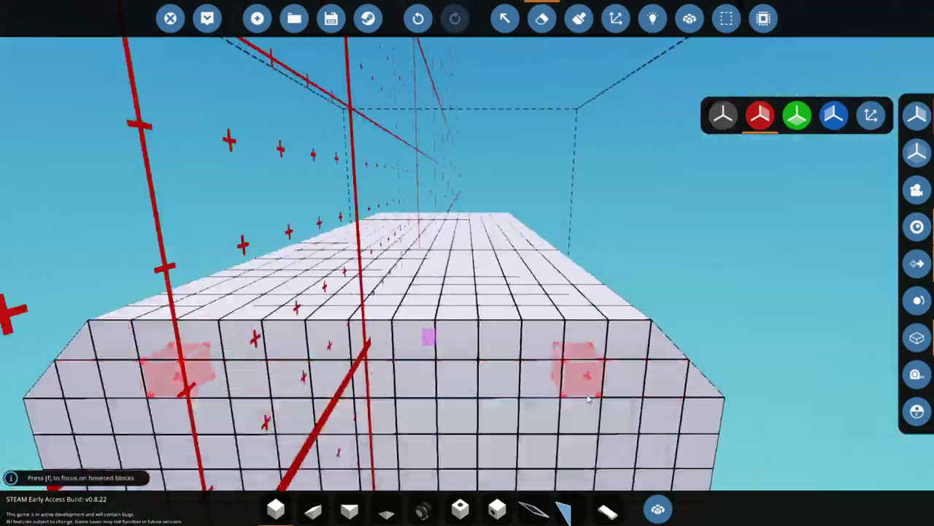
pyautogui.scroll(5, 297, 343)
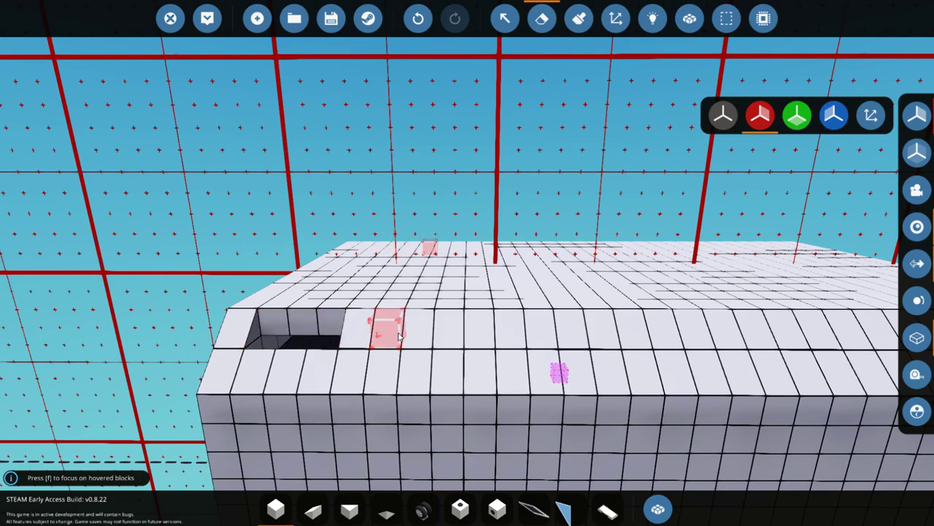
# Step: Select the Large Angled Window from the component list and fit it into the hull-side openings
pyautogui.press('d')
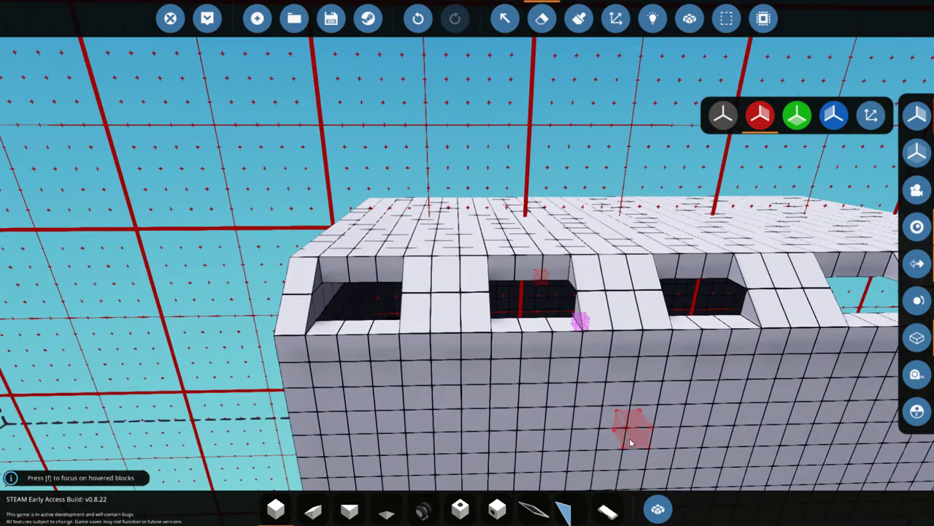
pyautogui.click(658, 509)
pyautogui.write('wi')
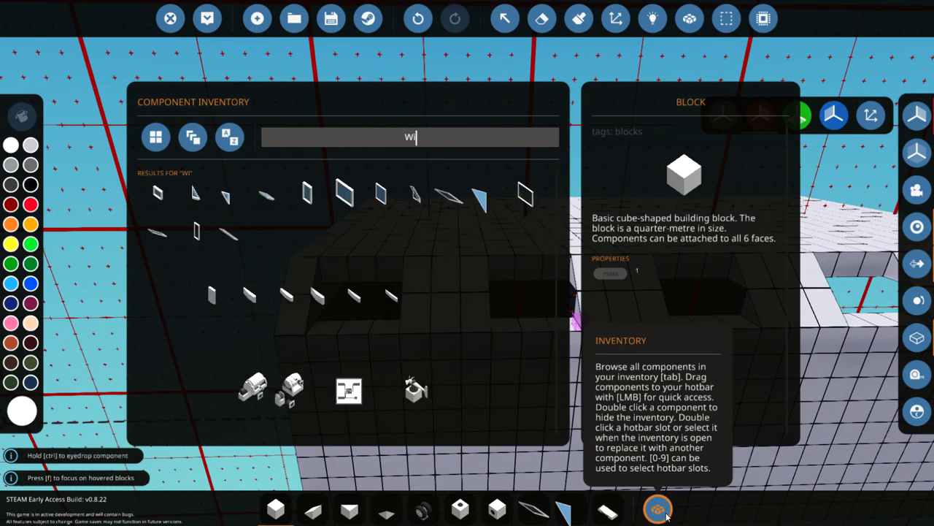
pyautogui.click(658, 509)
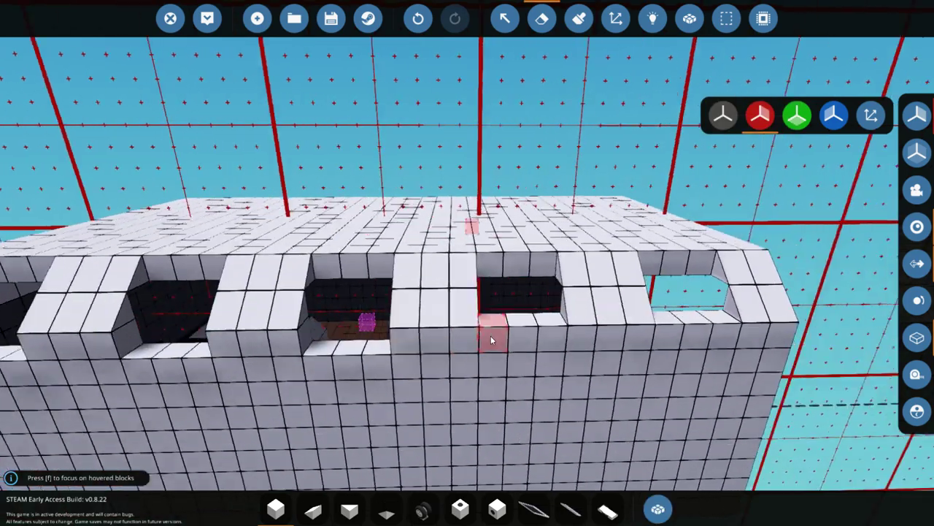
pyautogui.press('s')
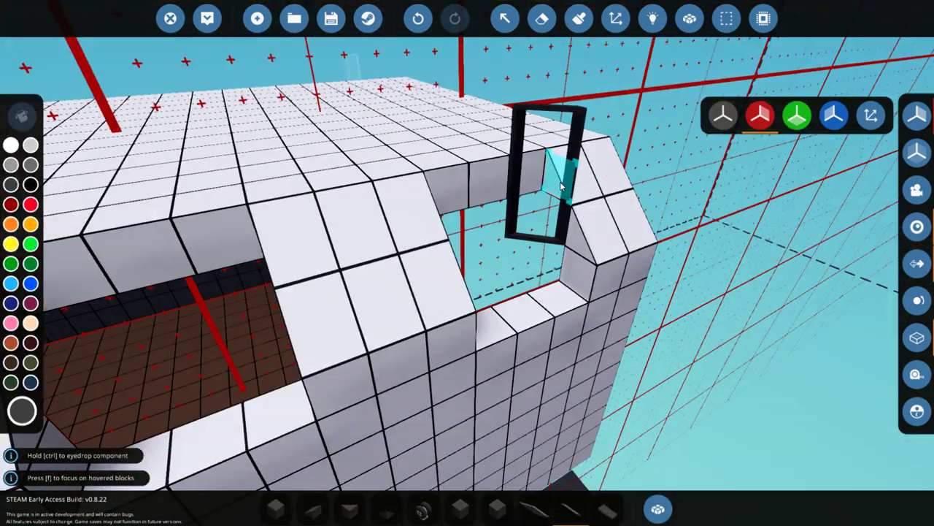
pyautogui.press('d')
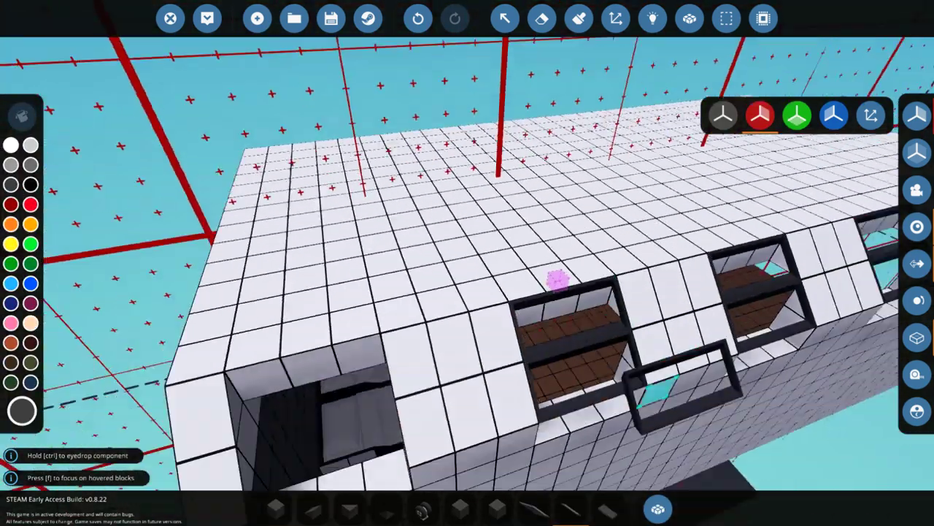
pyautogui.press('d')
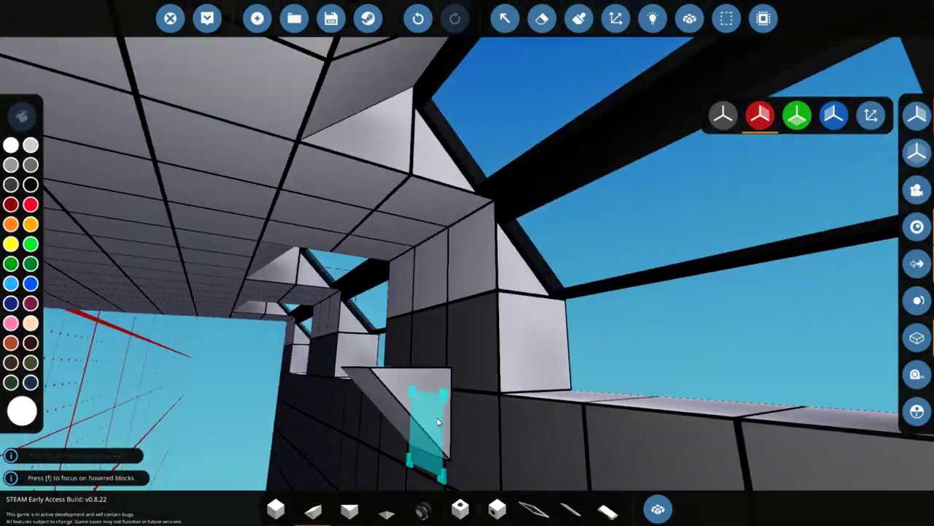
pyautogui.click(579, 18)
# Step: Paint the cabin walls beneath the roof windows dark grey, working through the interior
pyautogui.press('w')
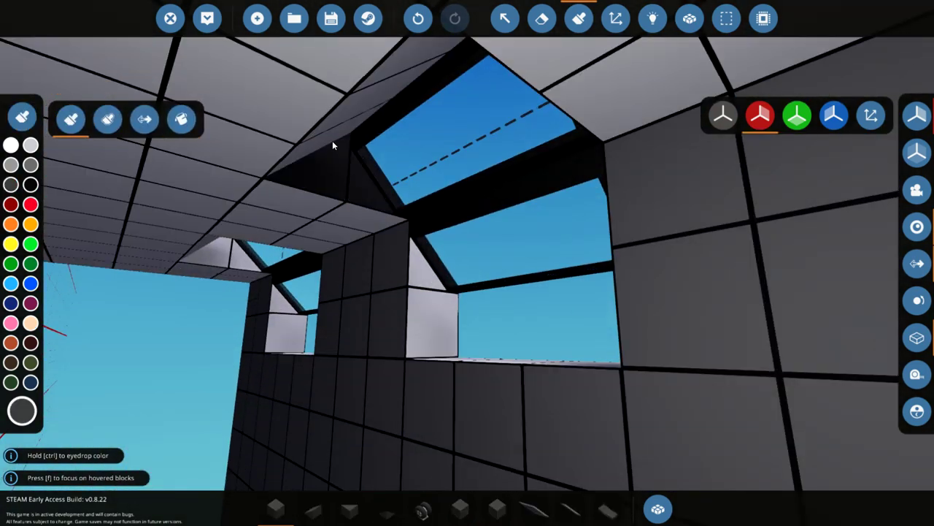
pyautogui.press('s')
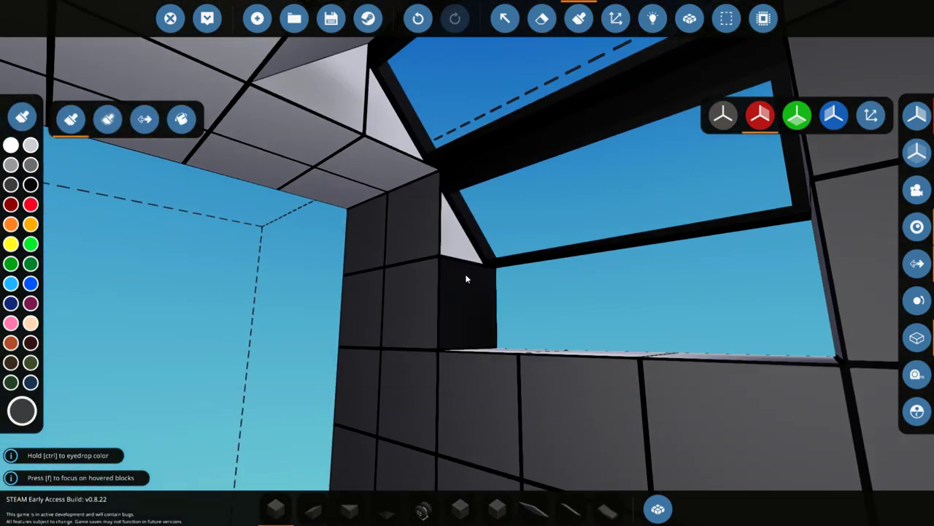
pyautogui.press('f')
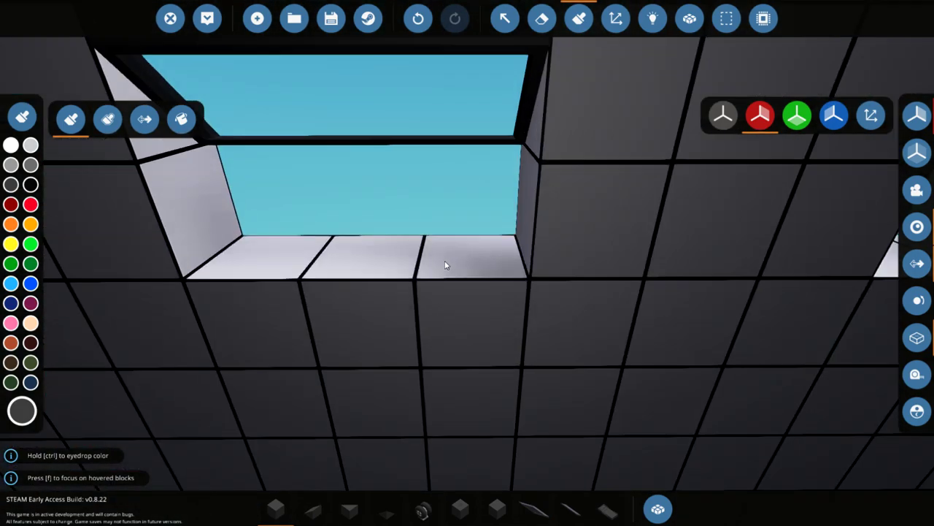
pyautogui.press('f')
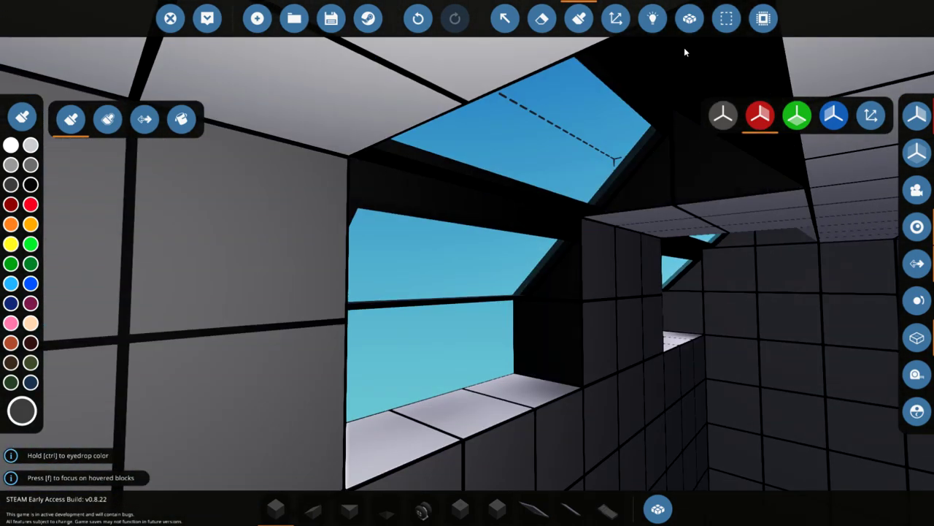
pyautogui.press('f')
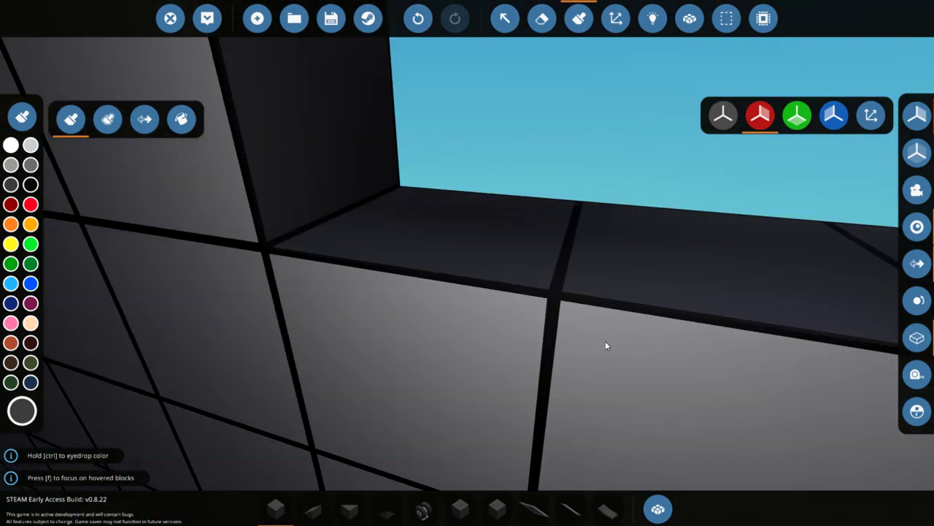
pyautogui.press('f')
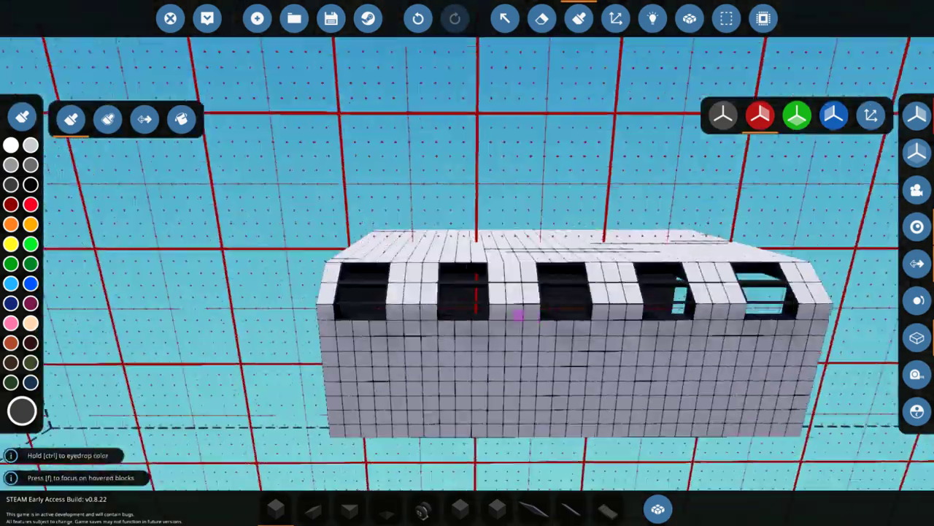
pyautogui.press('1')
pyautogui.press('f')
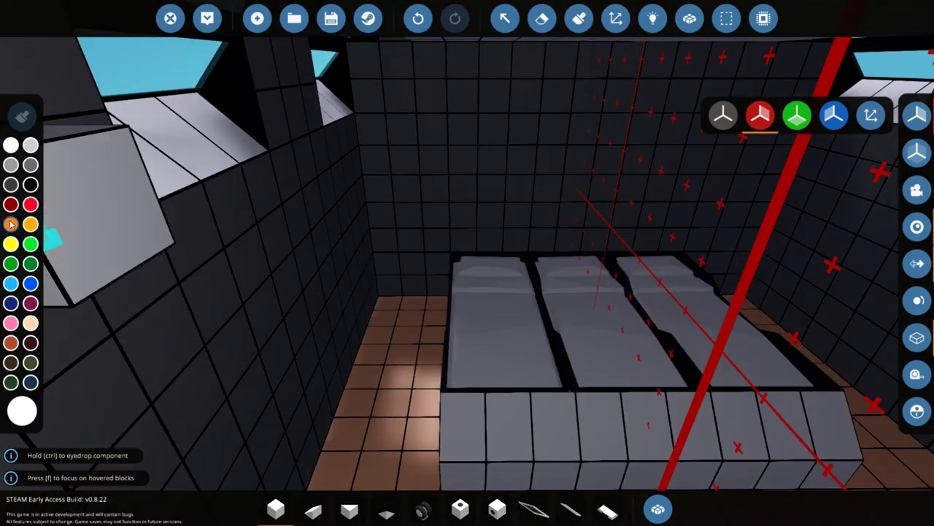
# Step: Choose orange and add dark red bedside cabinets with post-mounted lamps beside the beds
pyautogui.click(11, 224)
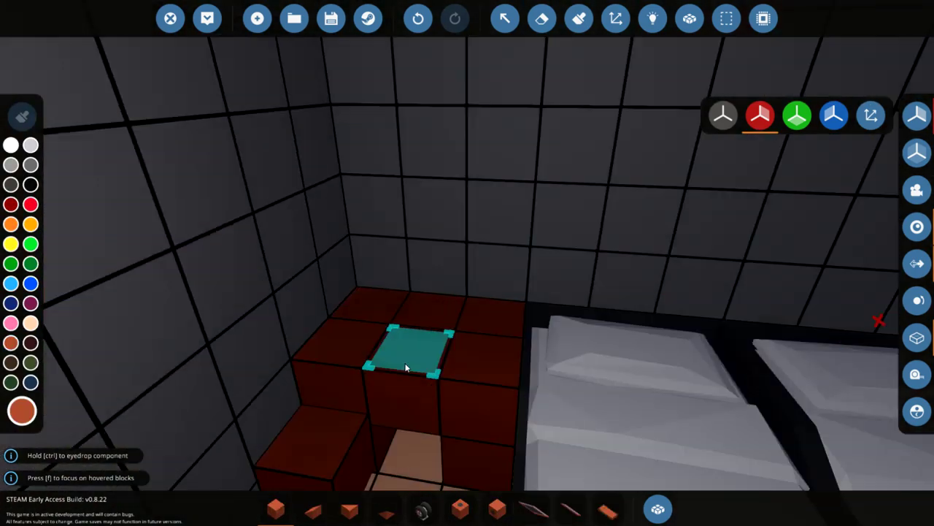
pyautogui.click(653, 515)
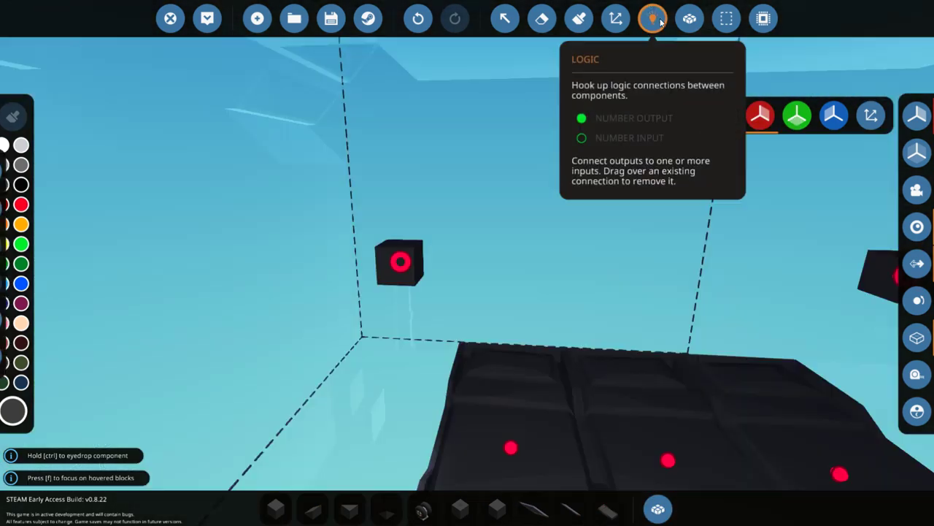
pyautogui.click(579, 18)
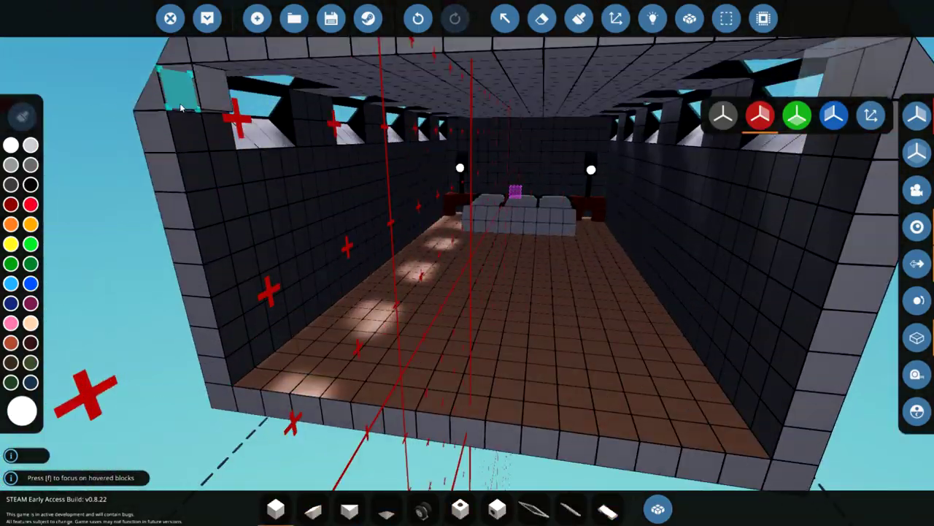
pyautogui.press('Tab')
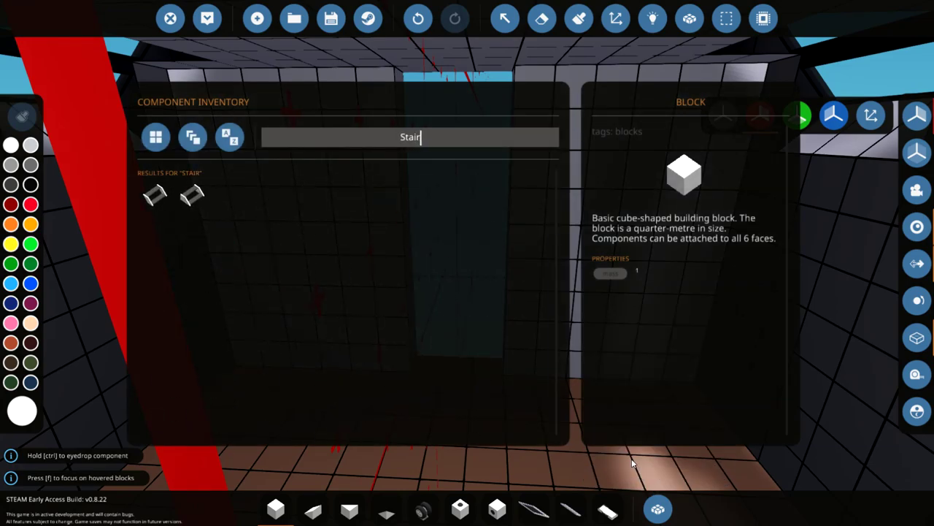
# Step: Select the stair piece, drag a row of blocks across the corridor, then undo it
pyautogui.press('Tab')
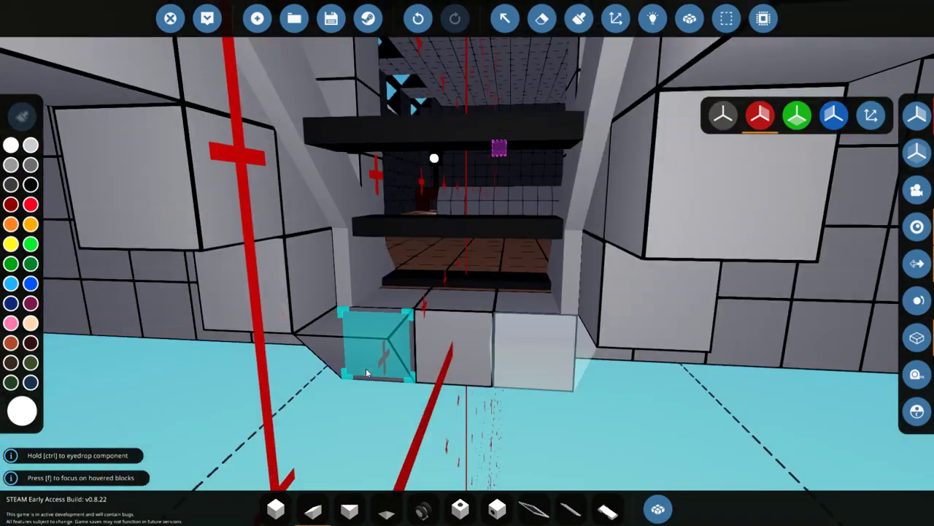
pyautogui.moveTo(356, 348); pyautogui.dragTo(256, 220)
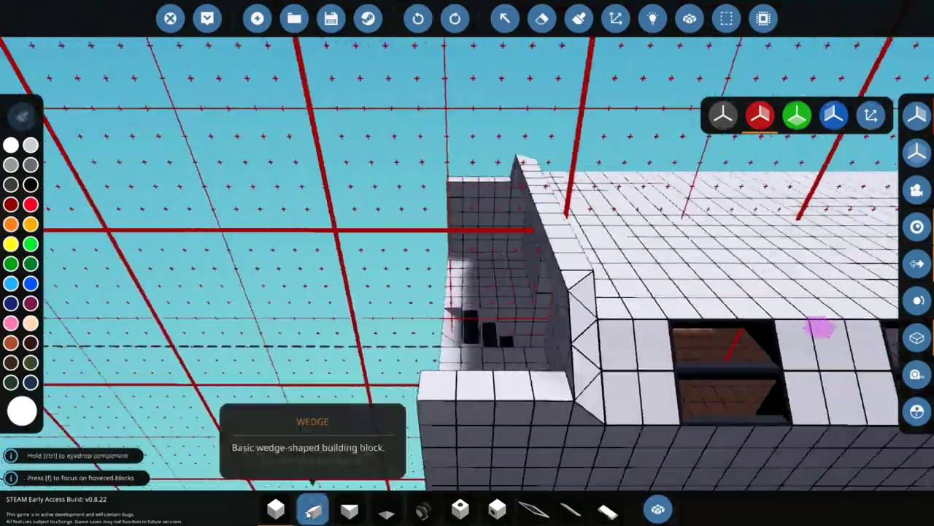
pyautogui.hotkey('ctrl', 'z')
# Step: Redo the undone placement and drag a row of blocks beside the stairs
pyautogui.hotkey('ctrl', 'y')
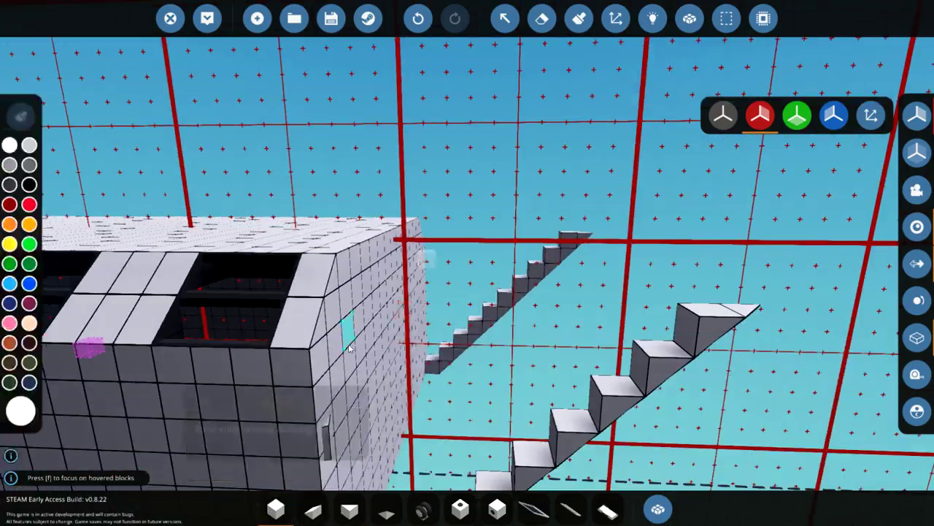
pyautogui.moveTo(568, 233); pyautogui.dragTo(562, 354)
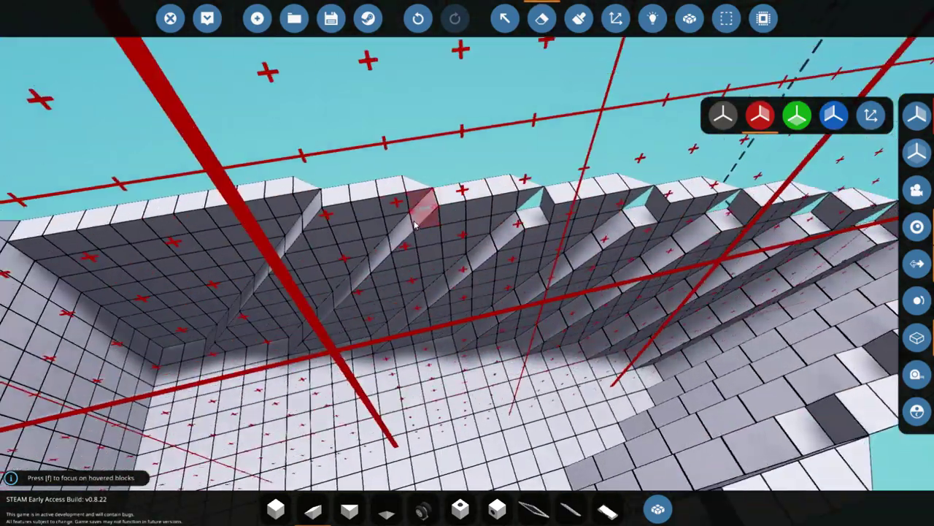
# Step: Switch to the basic Block to start the low rim along the deck edge
pyautogui.click(264, 507)
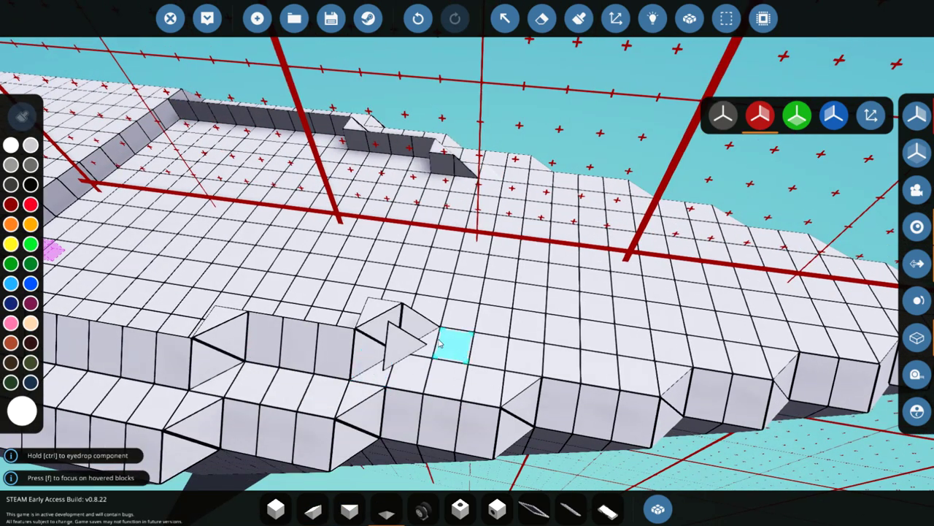
# Step: Place a pyramid block on the deck and lay a large area of blocks in front of the beds
pyautogui.click(439, 344)
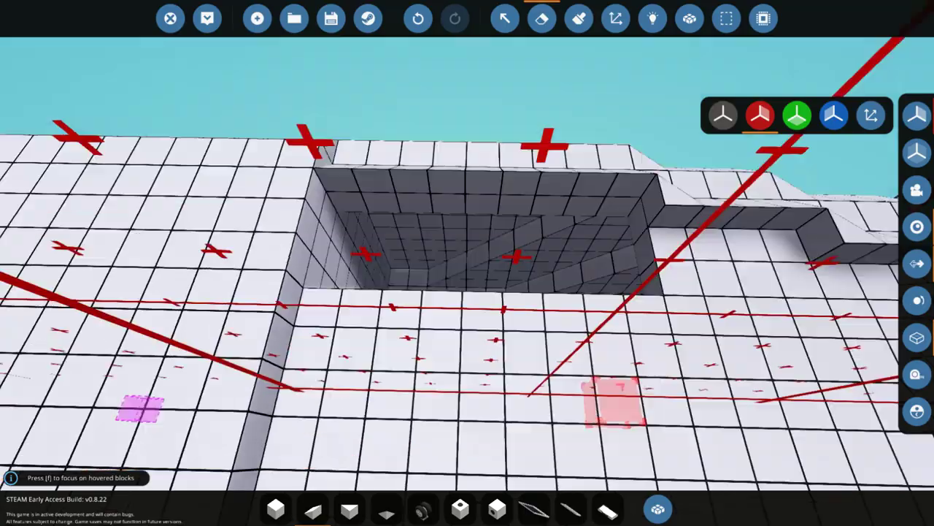
pyautogui.moveTo(606, 394); pyautogui.dragTo(732, 387)
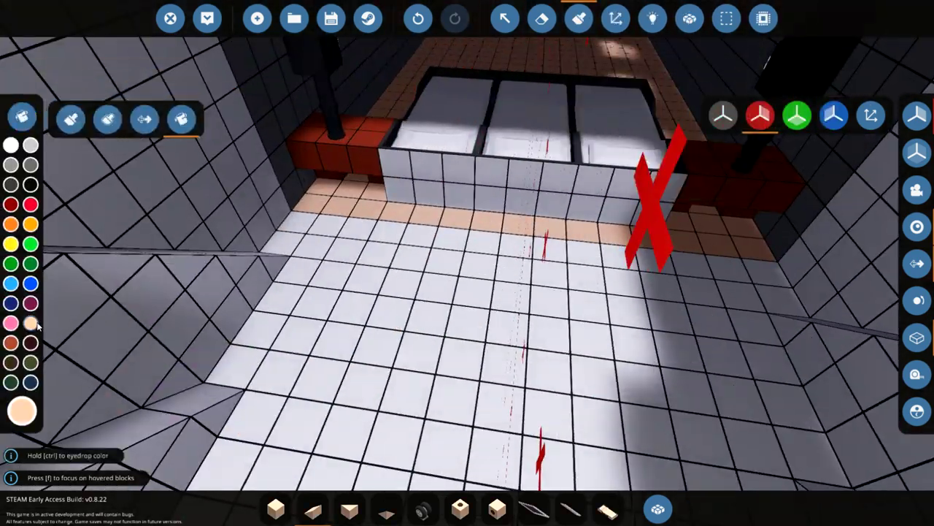
pyautogui.press('7')
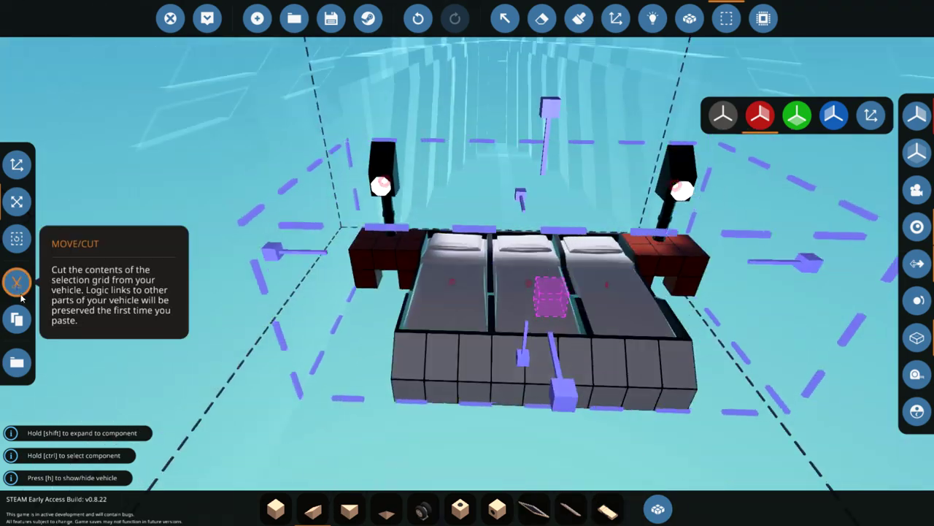
# Step: Cut the selected bed section with Move/Cut, then tidy nearby blocks by erasing and painting
pyautogui.click(17, 282)
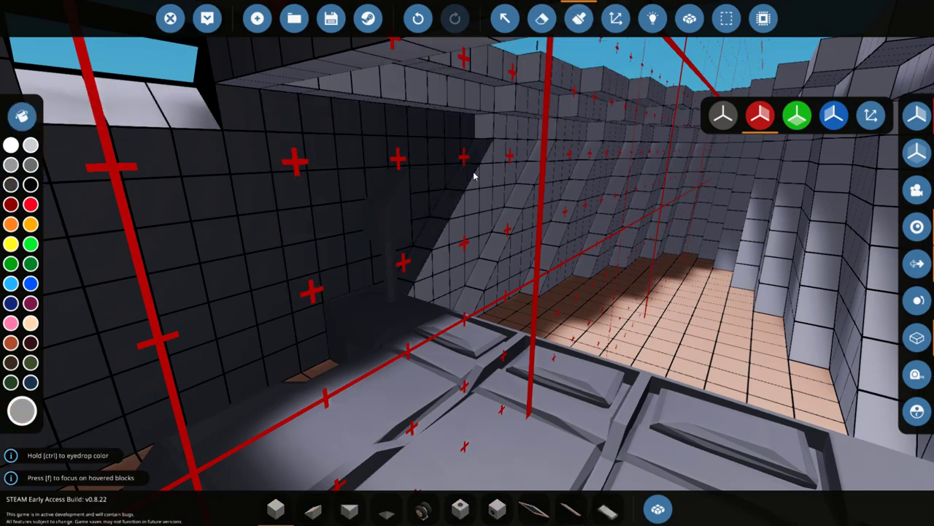
pyautogui.press('w')
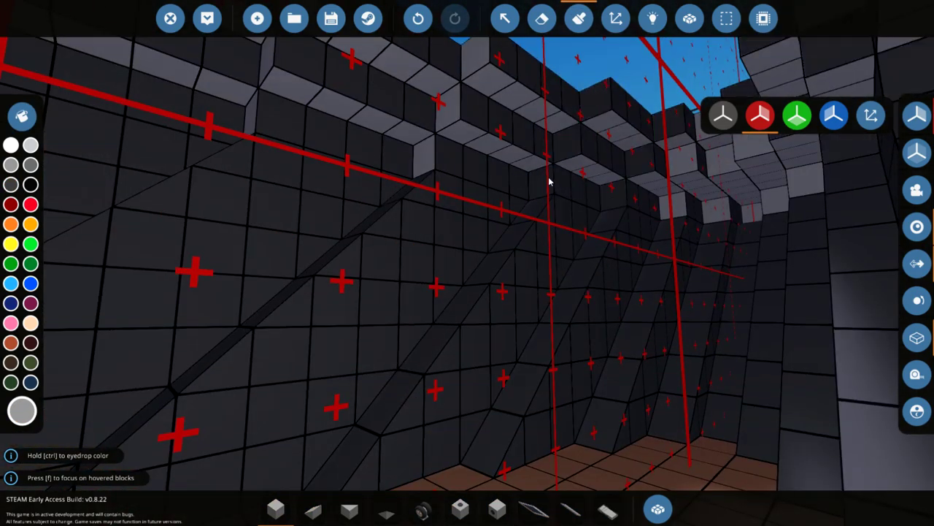
pyautogui.press('e')
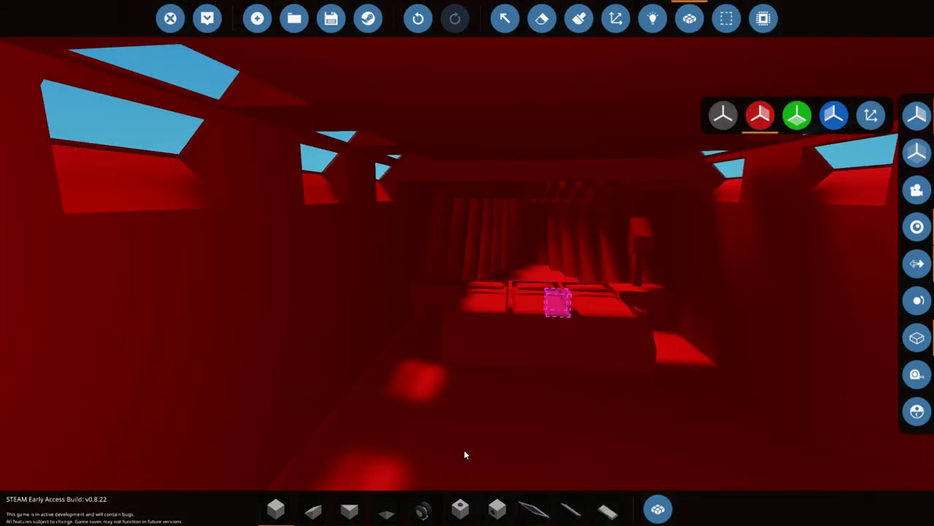
pyautogui.press('b')
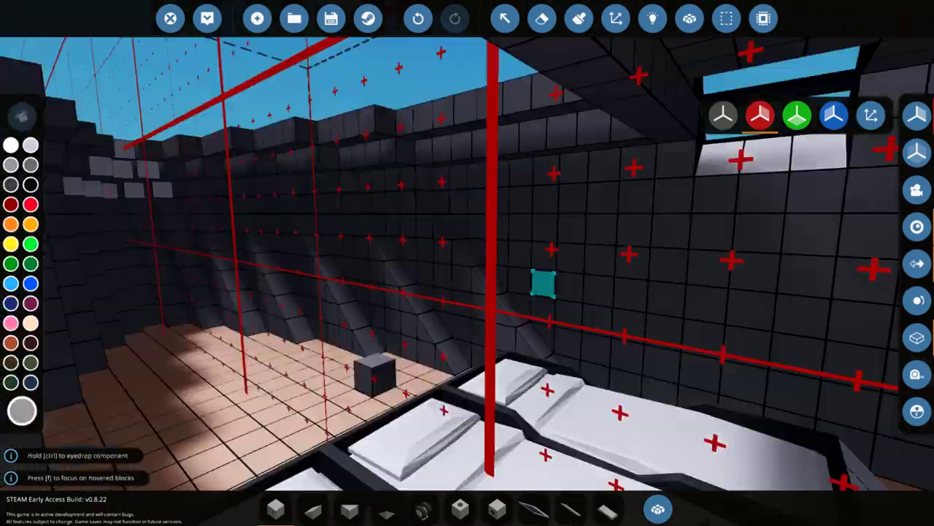
pyautogui.press('s')
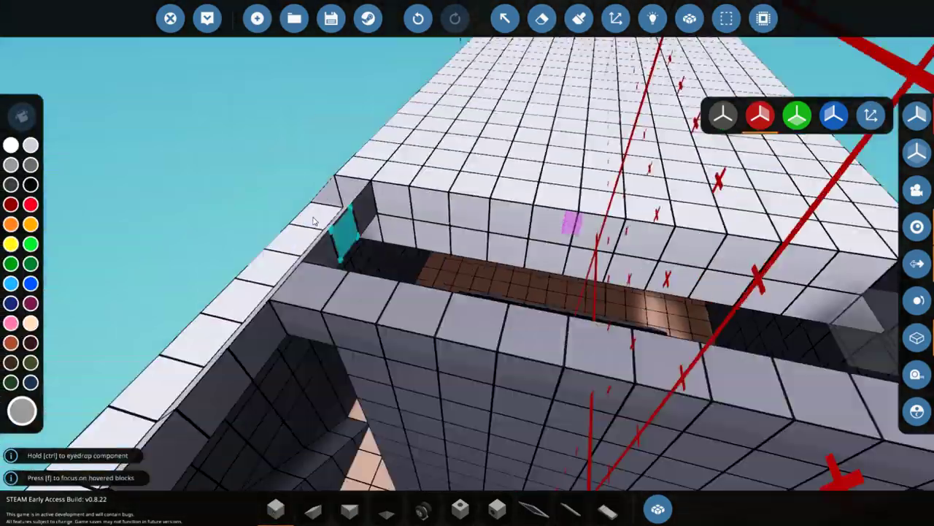
pyautogui.press('e')
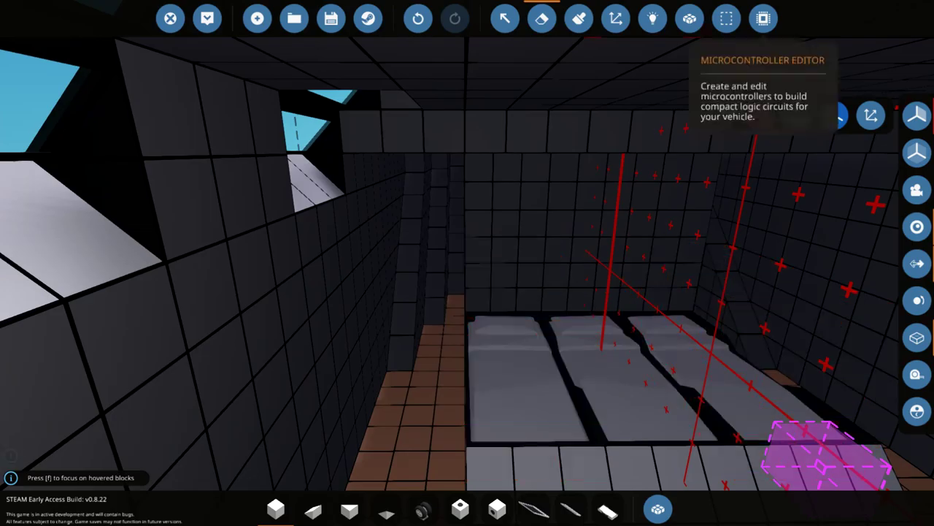
pyautogui.click(727, 18)
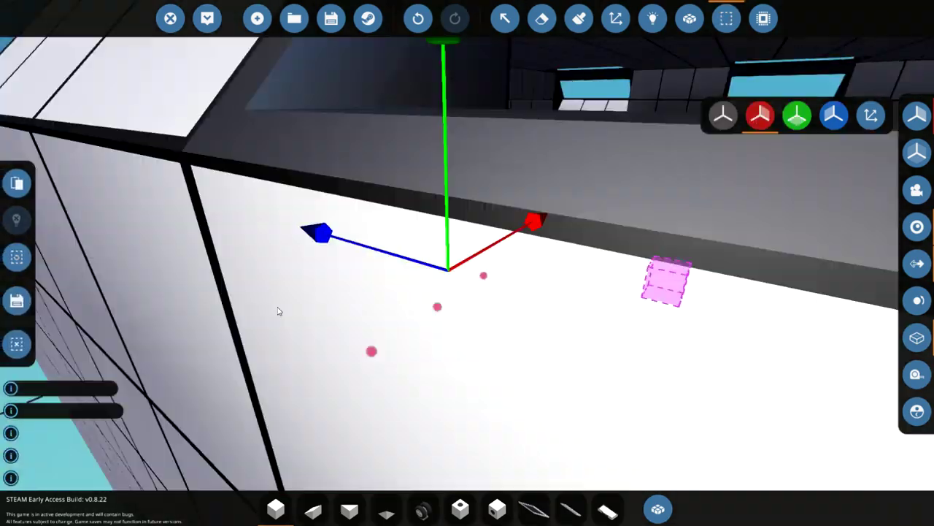
# Step: Paste the cut bed section and lay a row of white blocks along the hull side
pyautogui.hotkey('ctrl', 'v')
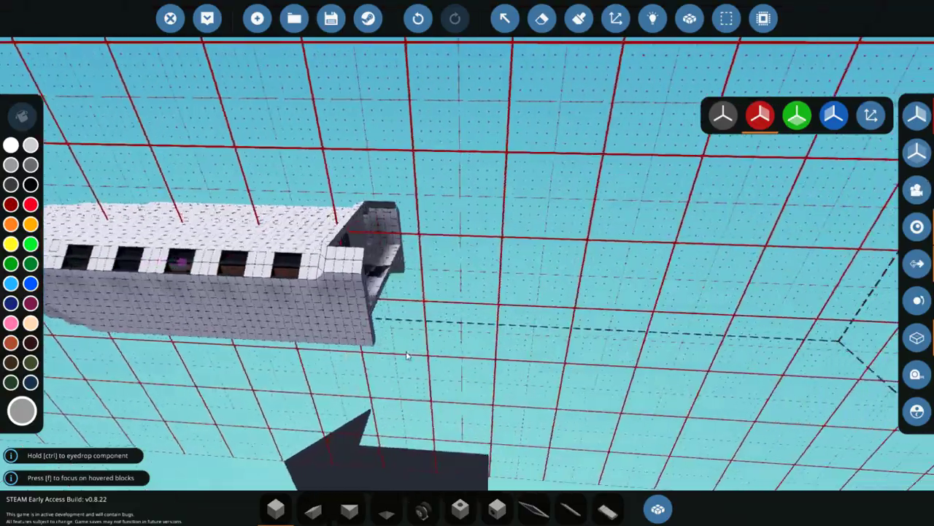
pyautogui.moveTo(309, 236); pyautogui.dragTo(624, 254)
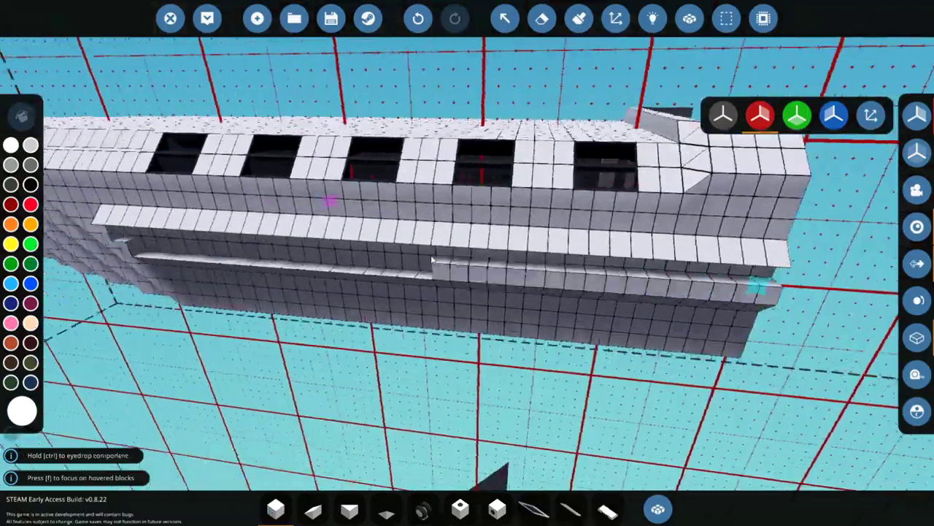
# Step: Erase stray blocks from the two rear walls and check the hull's underside and side edges
pyautogui.press('2')
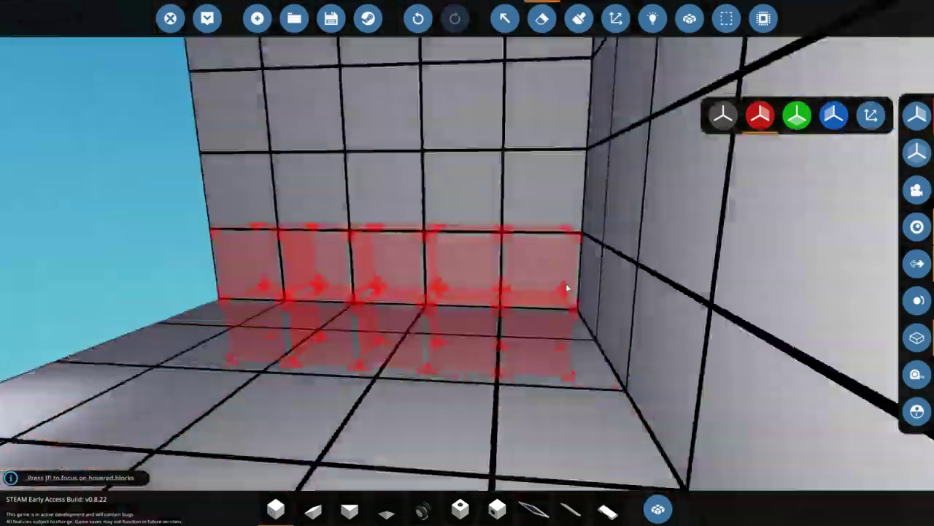
pyautogui.press('1')
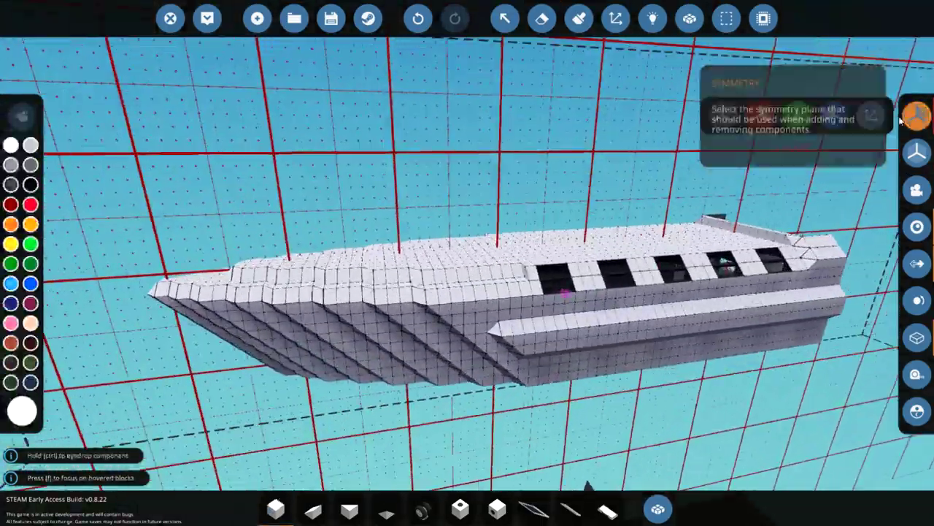
pyautogui.press('f')
pyautogui.press('2')
pyautogui.press('f')
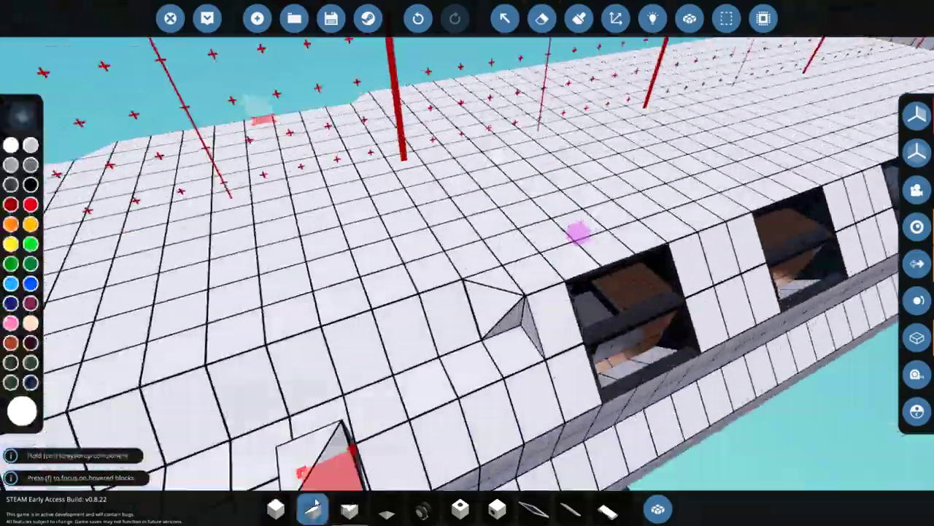
pyautogui.press('f')
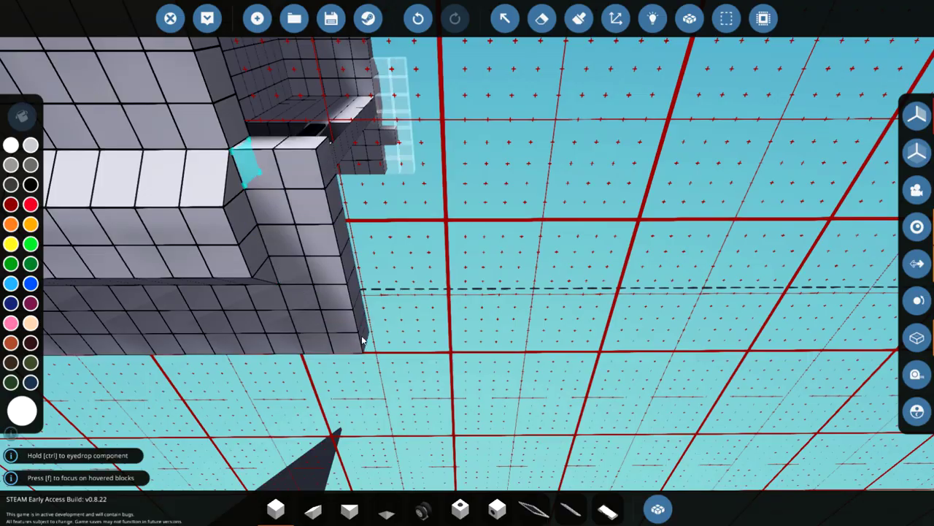
pyautogui.press('f')
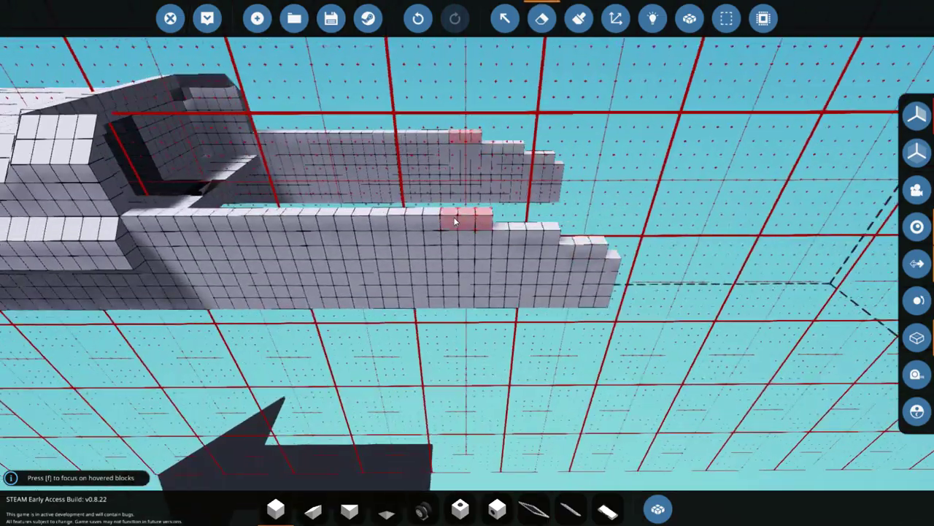
# Step: Remove the stray blocks on the lower arm and orbit around the hull
pyautogui.click(454, 222)
pyautogui.press('3')
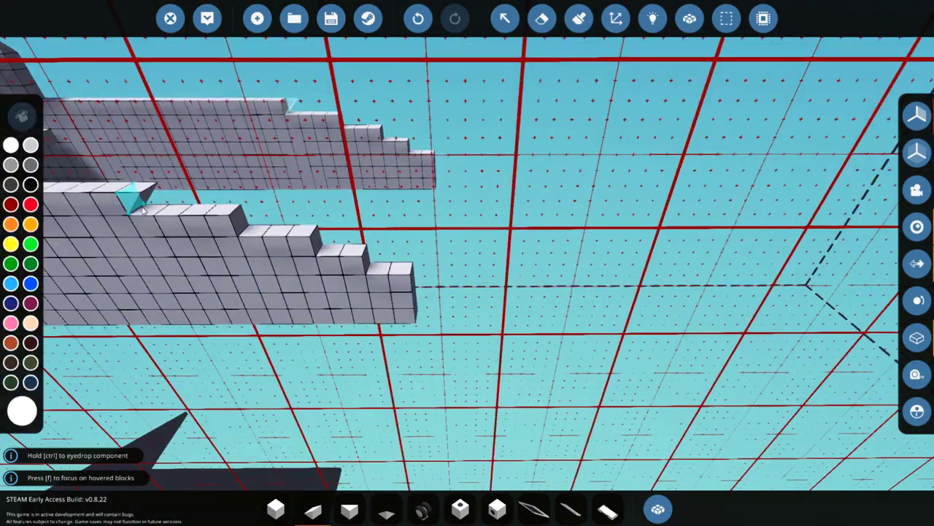
pyautogui.moveTo(381, 353); pyautogui.dragTo(525, 348)
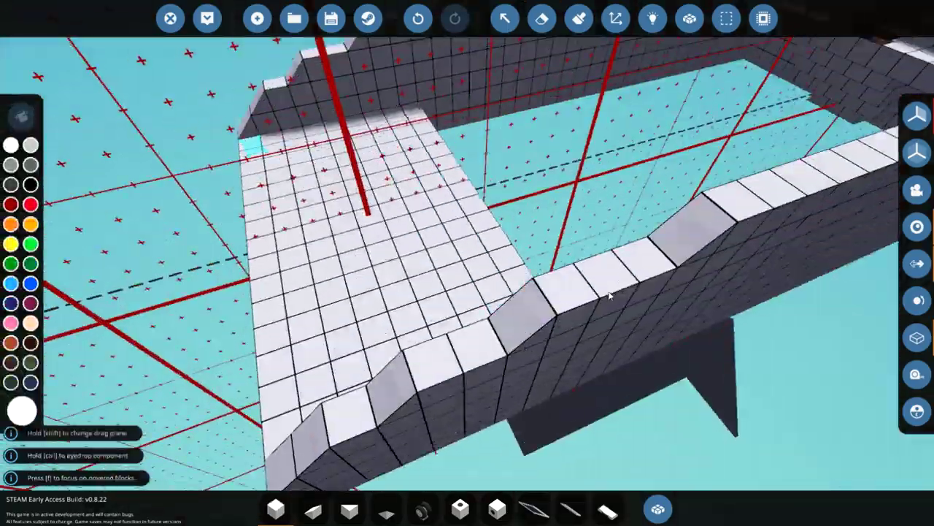
pyautogui.moveTo(610, 294)
pyautogui.mouseDown()
pyautogui.moveTo(564, 316)
pyautogui.moveTo(501, 428)
pyautogui.moveTo(333, 449)
pyautogui.moveTo(425, 367)
pyautogui.mouseUp()
pyautogui.moveTo(628, 417)
pyautogui.mouseDown()
pyautogui.moveTo(431, 416)
pyautogui.moveTo(343, 401)
pyautogui.mouseUp()
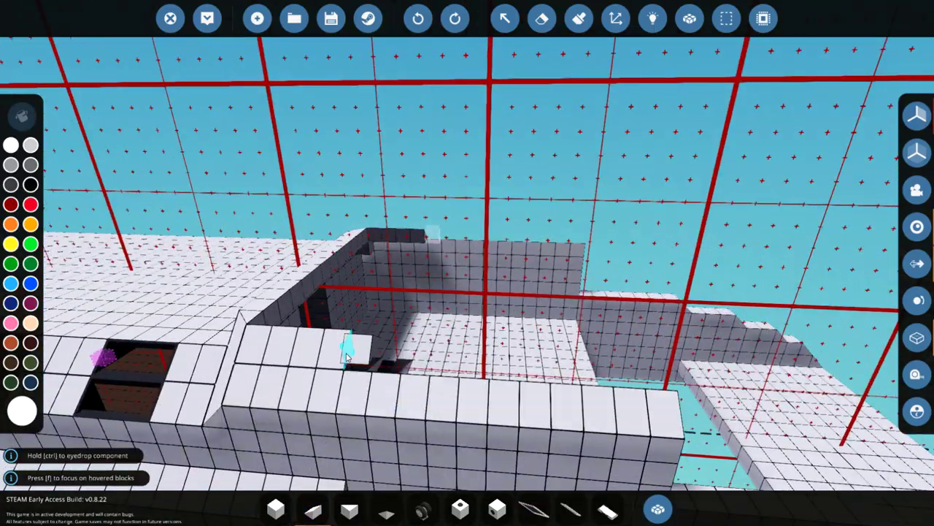
pyautogui.scroll(-5, 663, 416)
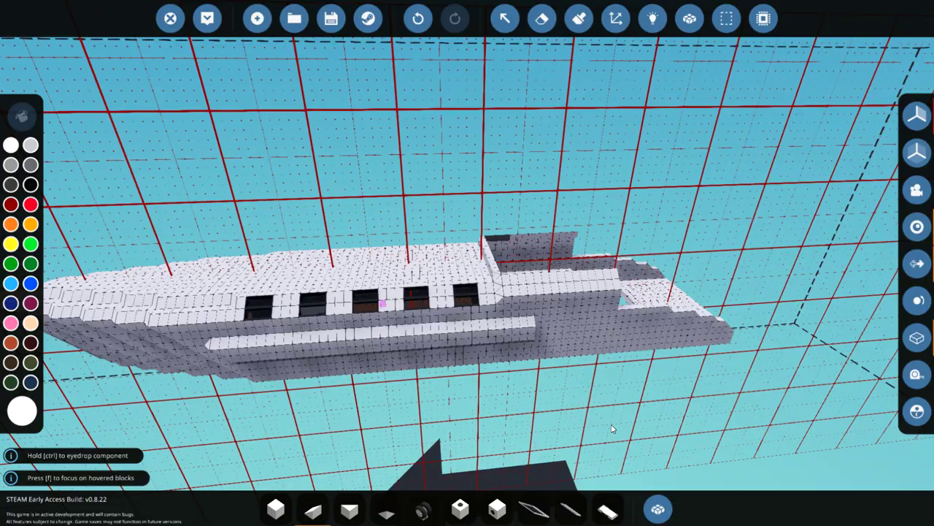
pyautogui.scroll(5, 611, 428)
pyautogui.scroll(3, 462, 365)
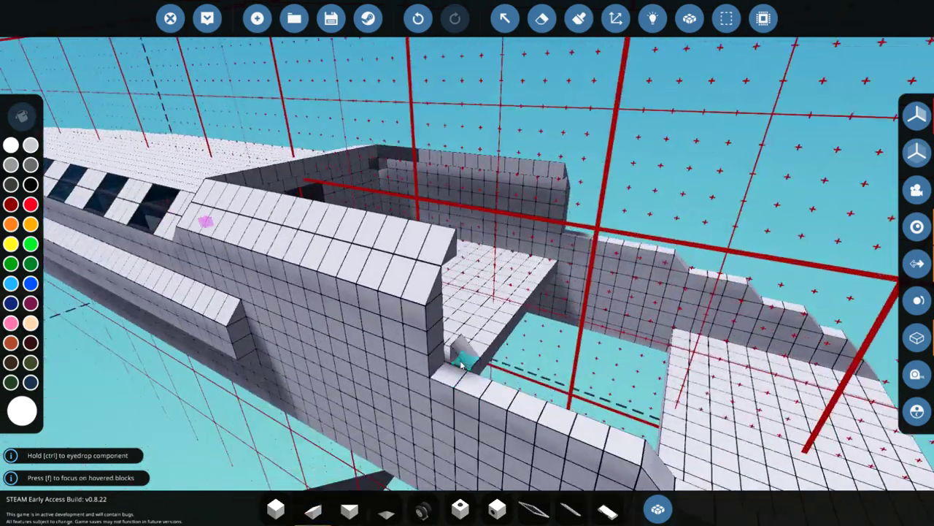
# Step: Inspect the stern's inner wall corner and floor, and pick the cream paint colour
pyautogui.moveTo(449, 241)
pyautogui.mouseDown()
pyautogui.moveTo(426, 411)
pyautogui.moveTo(653, 355)
pyautogui.mouseUp()
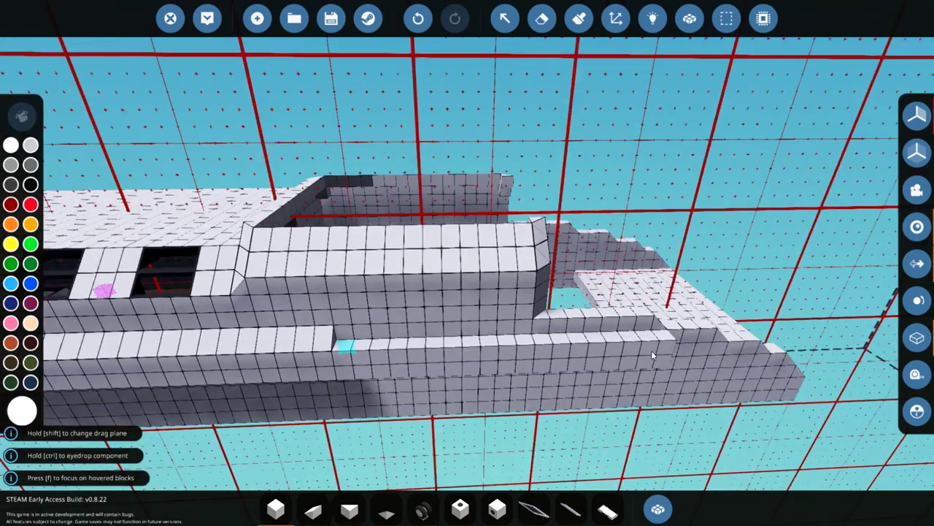
pyautogui.scroll(5, 460, 248)
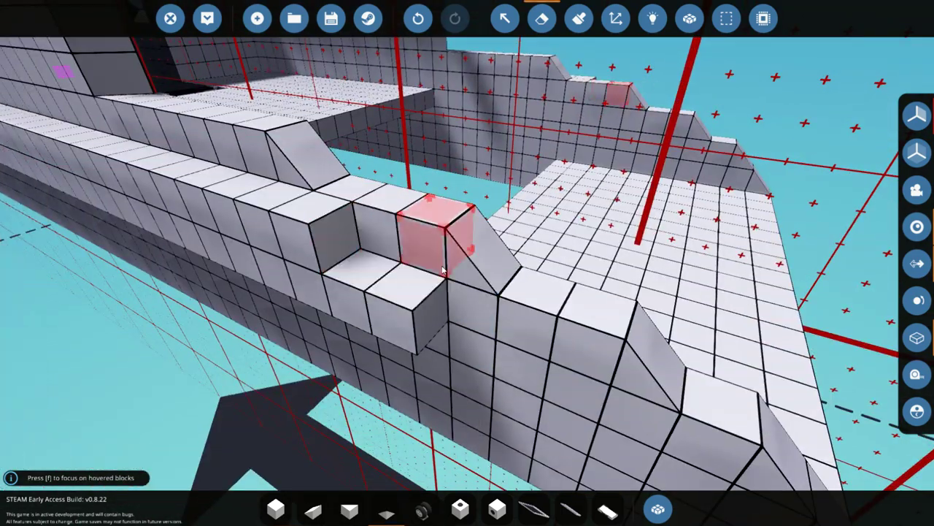
pyautogui.moveTo(481, 286)
pyautogui.mouseDown()
pyautogui.moveTo(217, 308)
pyautogui.moveTo(365, 297)
pyautogui.moveTo(348, 246)
pyautogui.moveTo(482, 247)
pyautogui.moveTo(313, 240)
pyautogui.mouseUp()
pyautogui.scroll(3, 522, 295)
pyautogui.moveTo(521, 295)
pyautogui.mouseDown()
pyautogui.moveTo(522, 365)
pyautogui.moveTo(319, 511)
pyautogui.moveTo(338, 305)
pyautogui.moveTo(465, 251)
pyautogui.moveTo(421, 146)
pyautogui.moveTo(532, 115)
pyautogui.mouseUp()
pyautogui.scroll(2, 338, 304)
pyautogui.scroll(-5, 338, 304)
pyautogui.scroll(5, 464, 250)
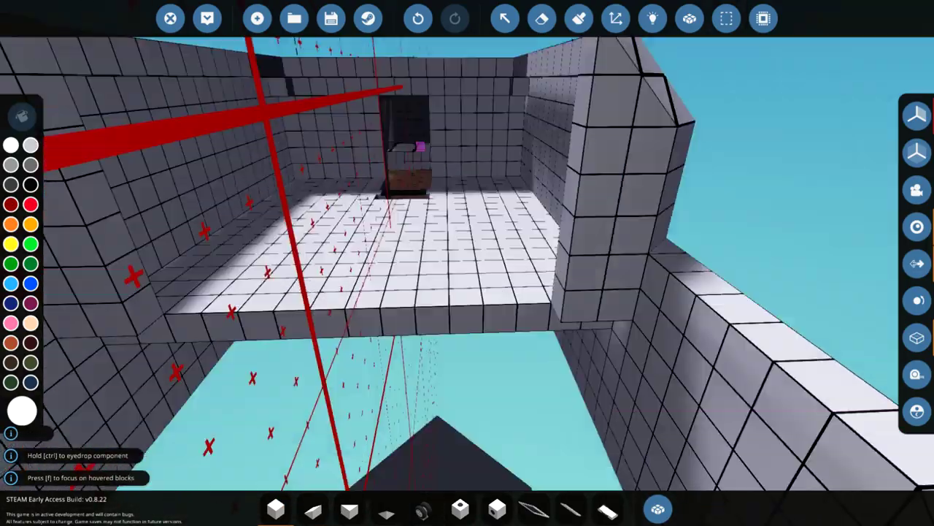
pyautogui.scroll(-3, 420, 146)
pyautogui.scroll(4, 532, 116)
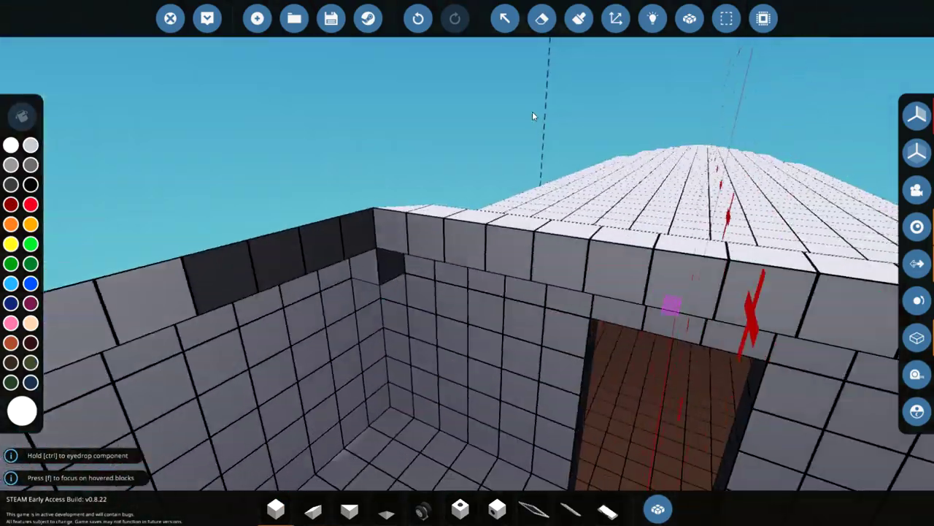
pyautogui.scroll(3, 132, 207)
pyautogui.moveTo(133, 207); pyautogui.dragTo(366, 219)
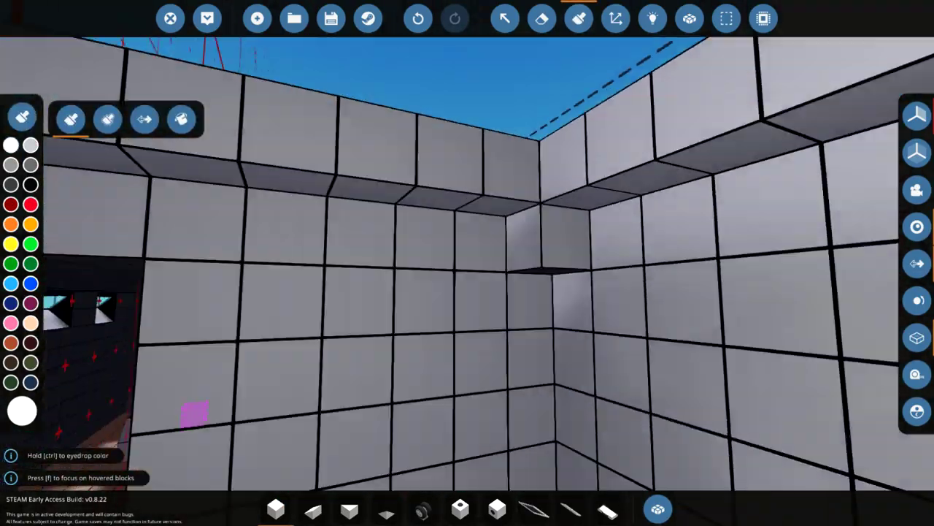
pyautogui.press('2')
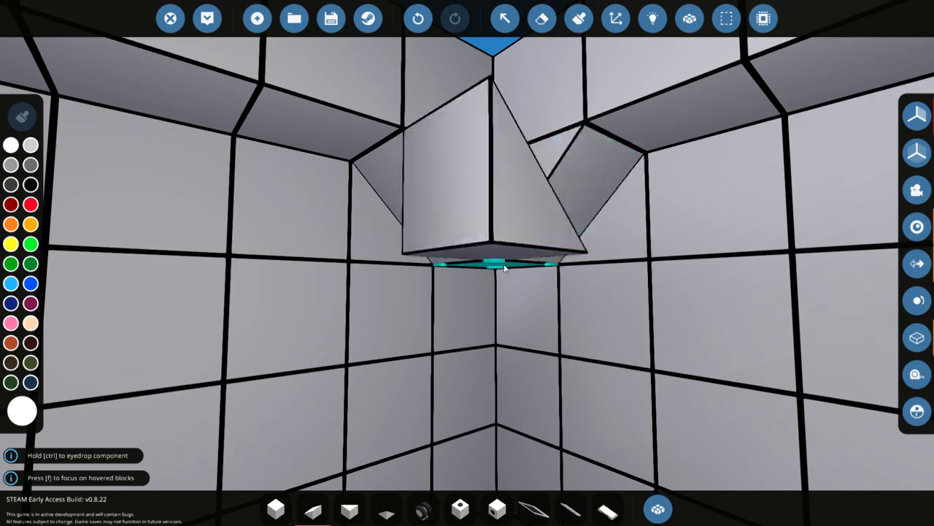
pyautogui.scroll(-5, 503, 268)
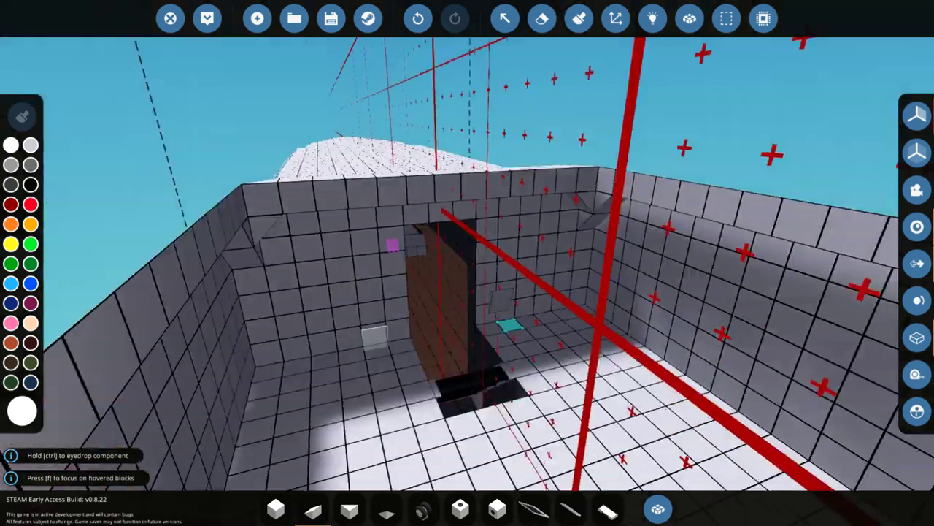
pyautogui.moveTo(504, 268)
pyautogui.mouseDown()
pyautogui.moveTo(679, 431)
pyautogui.moveTo(503, 306)
pyautogui.mouseUp()
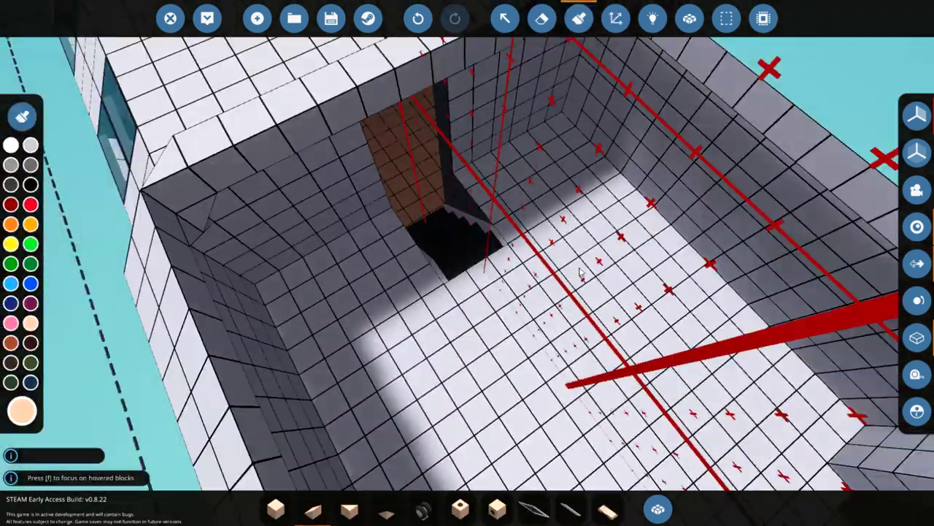
pyautogui.click(579, 19)
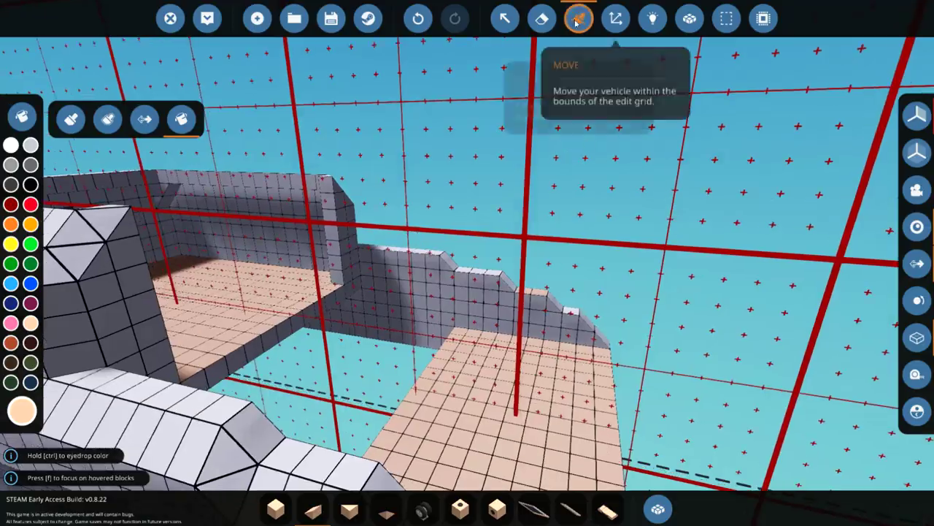
# Step: Switch the paint to white and survey the cream deck, walls and stairs from inside
pyautogui.keyDown('ctrl'); pyautogui.click(376, 386); pyautogui.keyUp('ctrl')
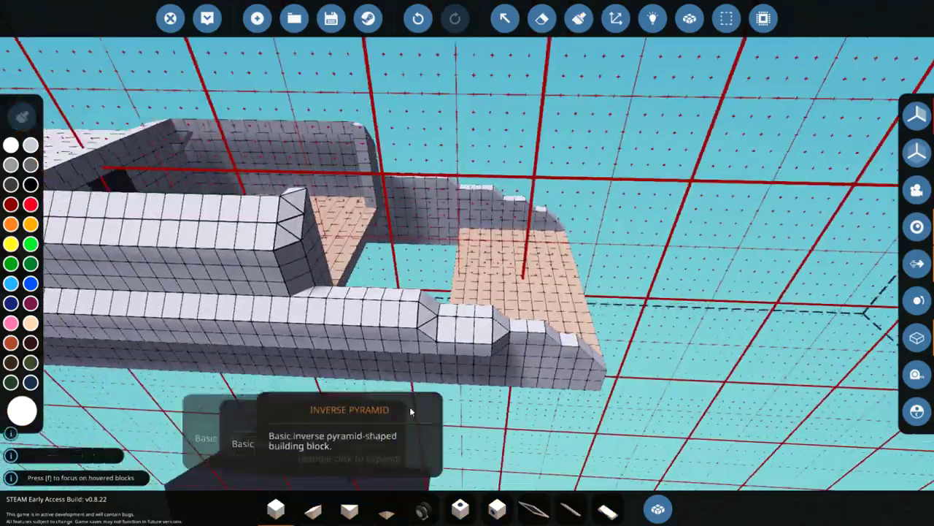
pyautogui.moveTo(410, 411); pyautogui.dragTo(701, 272)
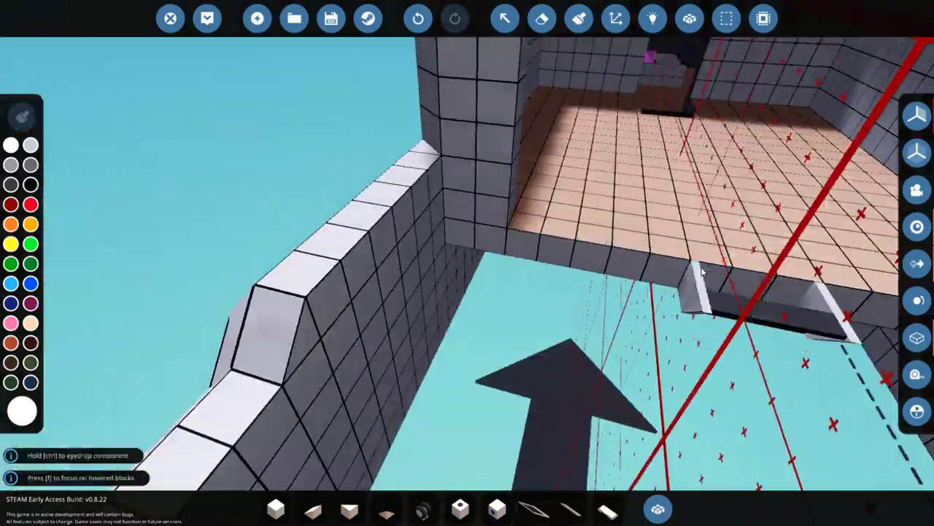
pyautogui.moveTo(743, 277); pyautogui.dragTo(341, 102)
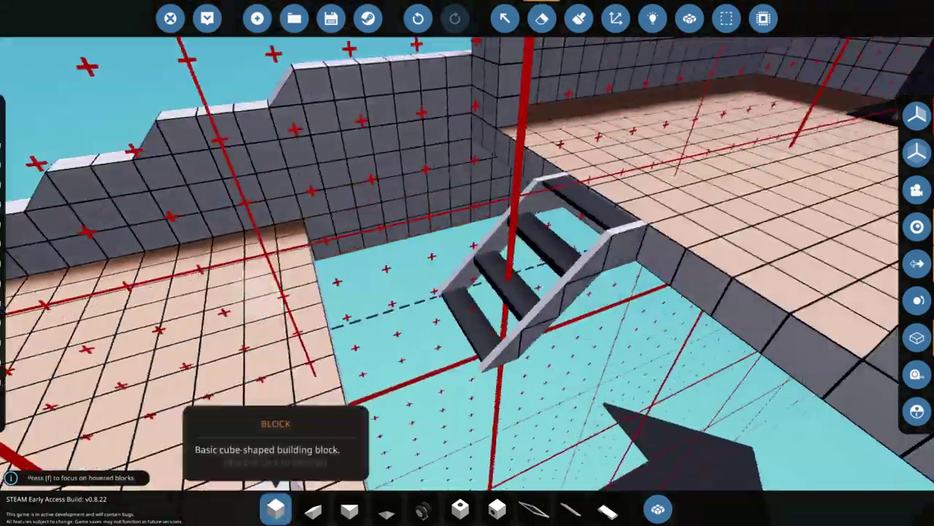
pyautogui.moveTo(276, 509); pyautogui.dragTo(102, 154)
# Step: Swap colours with the replace tool, return to block placement, and bring up the component inventory
pyautogui.click(580, 18)
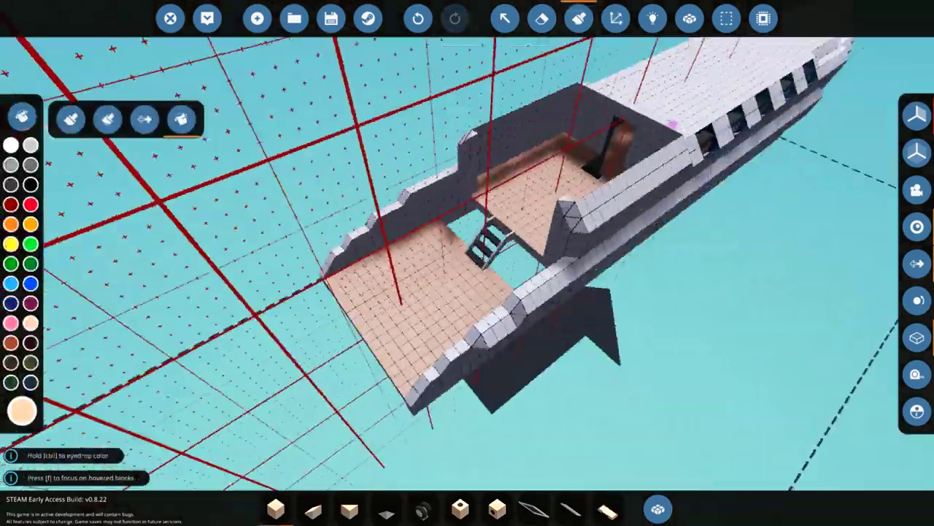
pyautogui.click(313, 508)
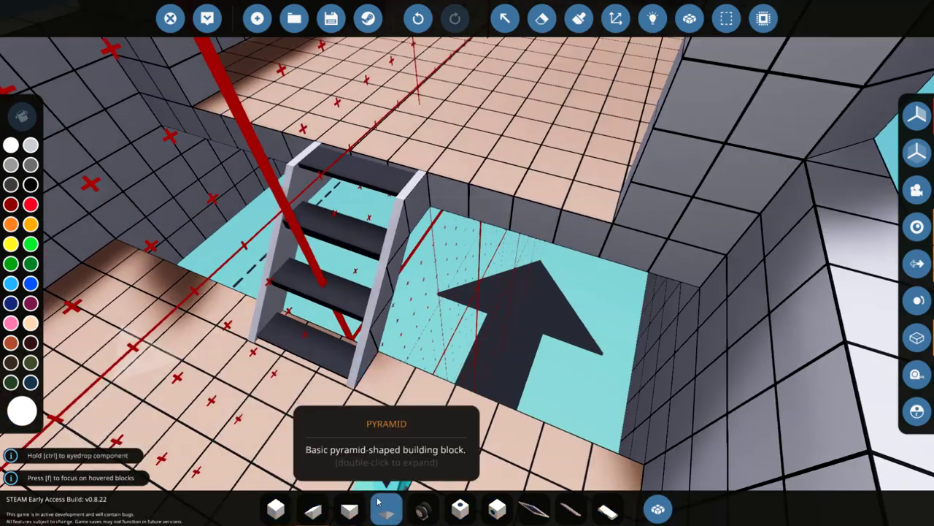
pyautogui.moveTo(435, 170)
pyautogui.mouseDown()
pyautogui.moveTo(246, 335)
pyautogui.moveTo(536, 380)
pyautogui.mouseUp()
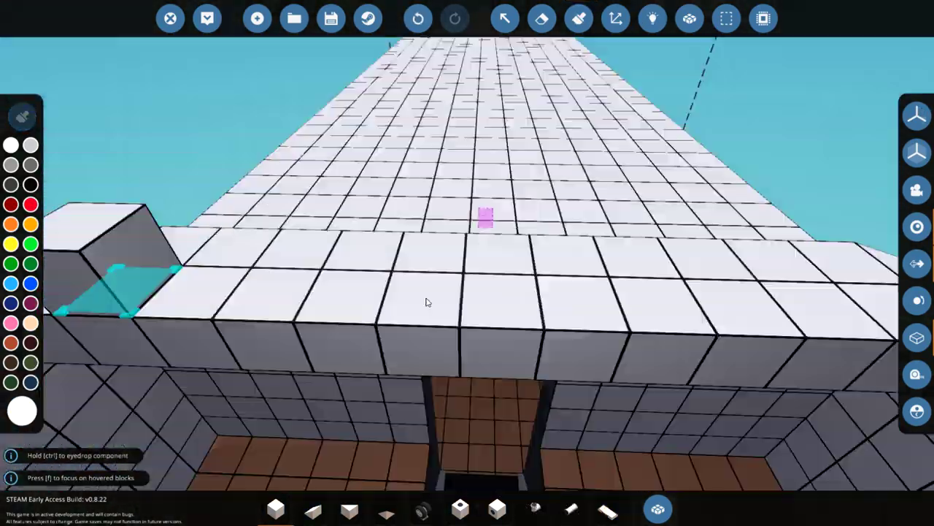
pyautogui.click(652, 509)
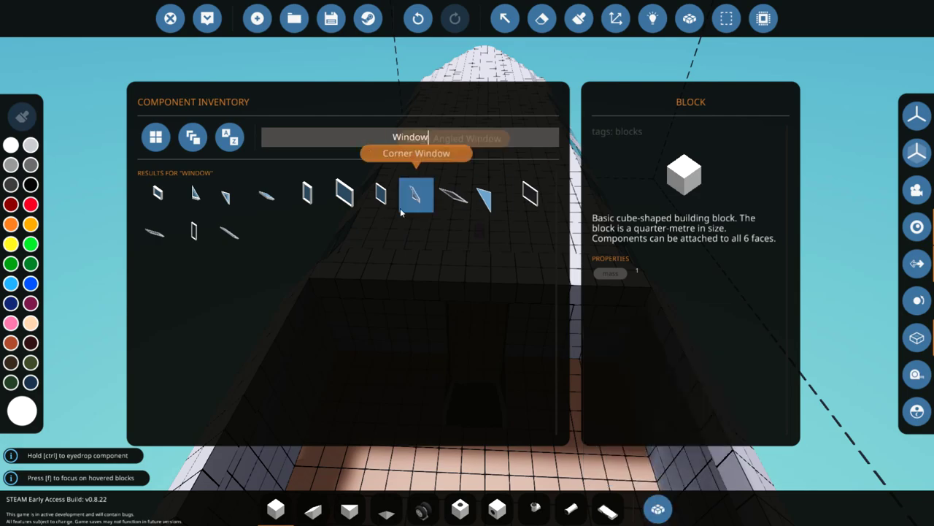
# Step: Start the bridge windscreen with a rotated Corner Window and two other window pieces
pyautogui.click(403, 208)
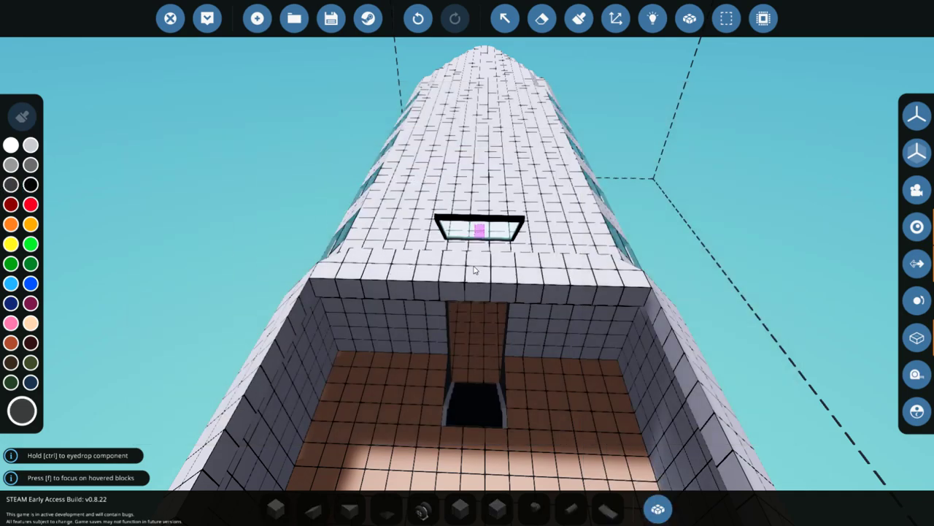
pyautogui.click(917, 116)
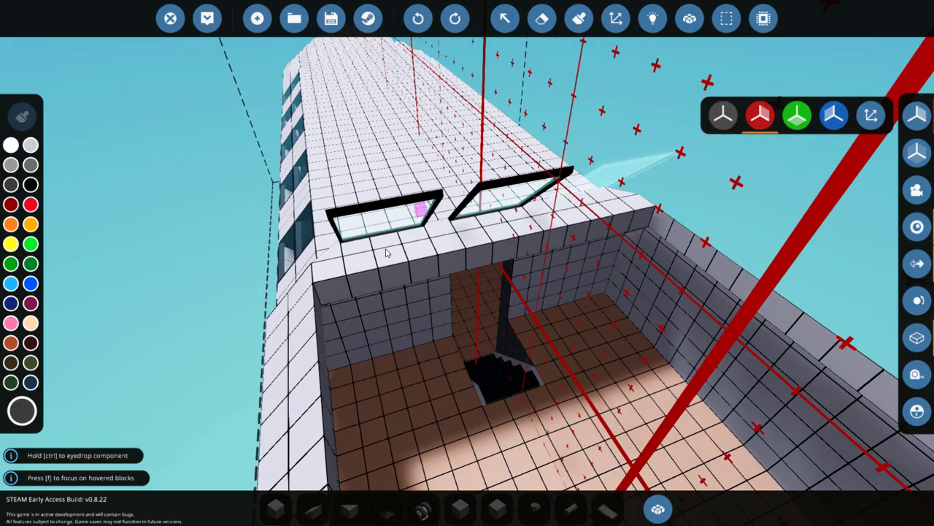
pyautogui.press('q')
pyautogui.click(448, 192)
pyautogui.press('q')
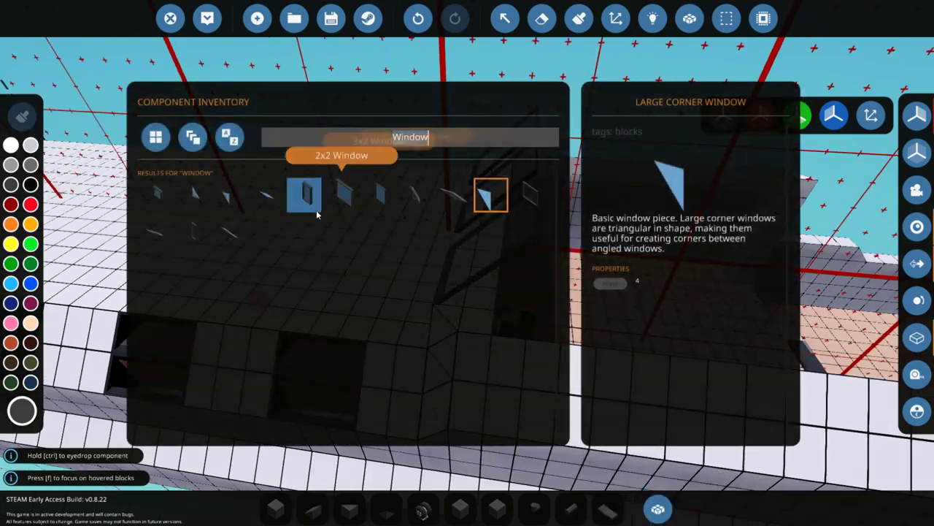
pyautogui.click(306, 192)
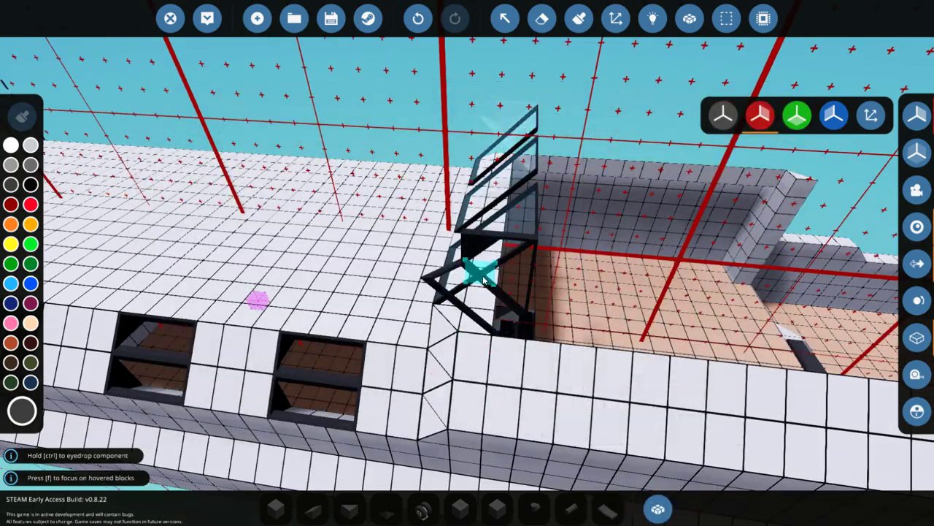
# Step: Add another Corner Window and two more window pieces around the bridge wall
pyautogui.press('q')
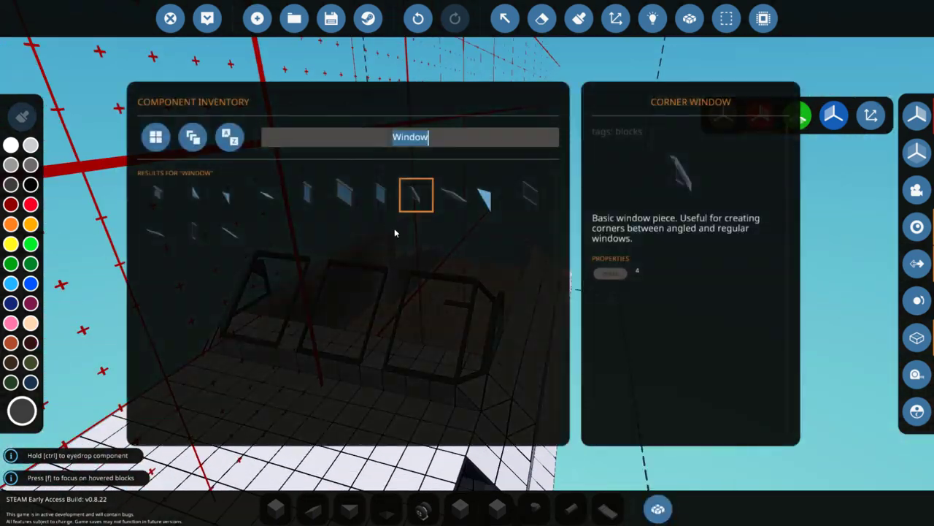
pyautogui.click(415, 194)
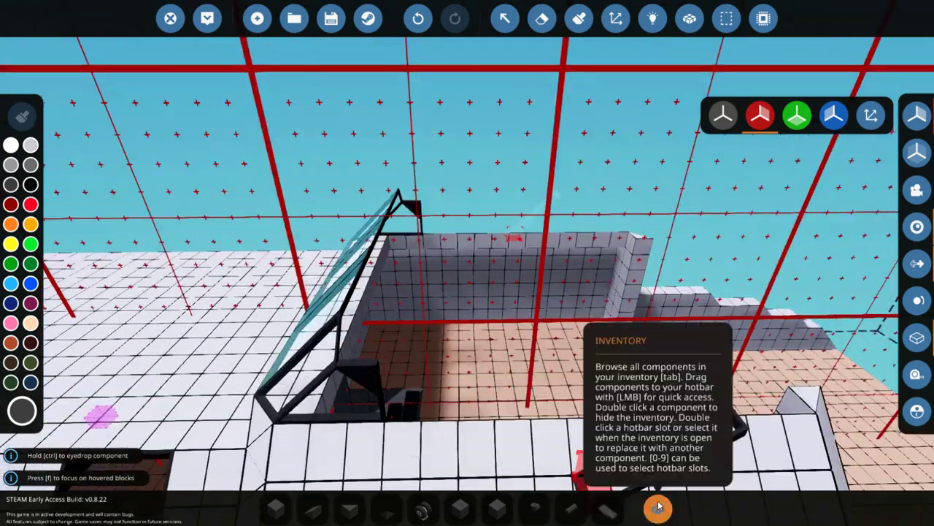
pyautogui.click(657, 509)
pyautogui.click(274, 223)
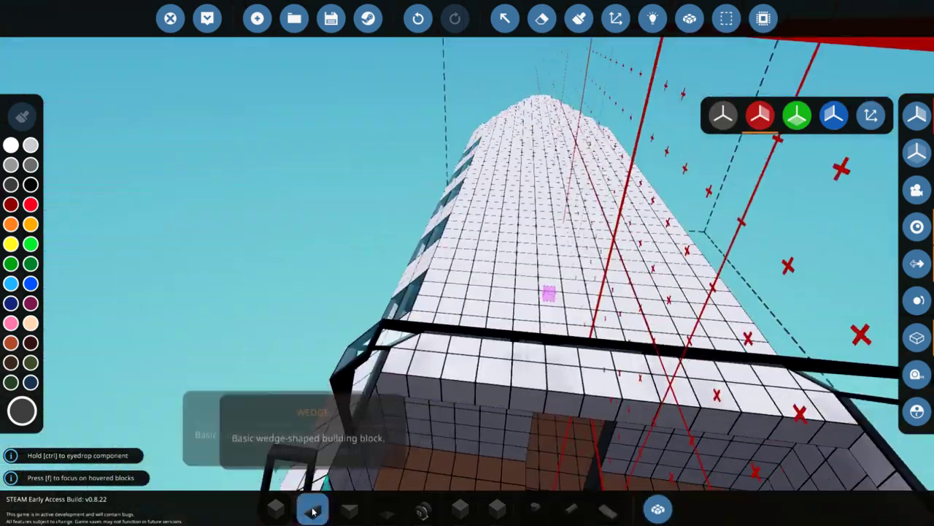
pyautogui.press('q')
pyautogui.click(267, 194)
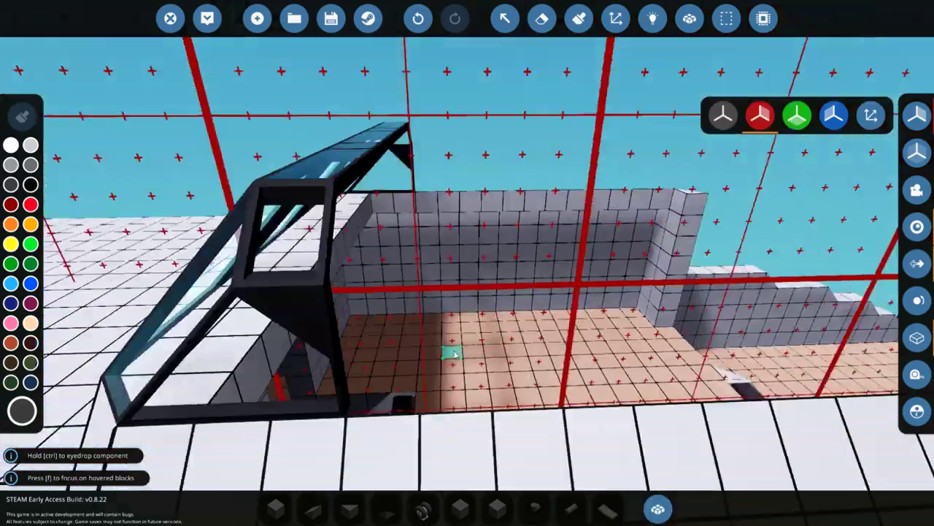
pyautogui.press('q')
pyautogui.press('q')
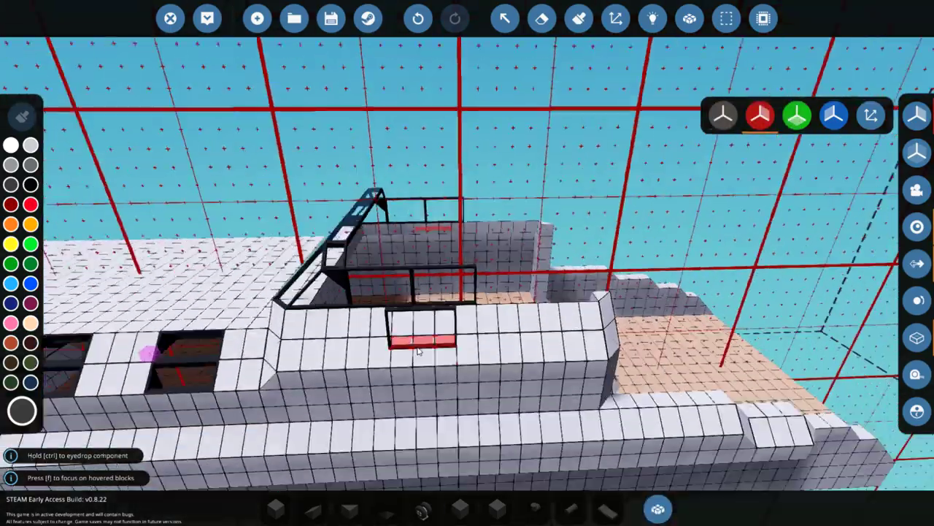
pyautogui.press('q')
pyautogui.press('q')
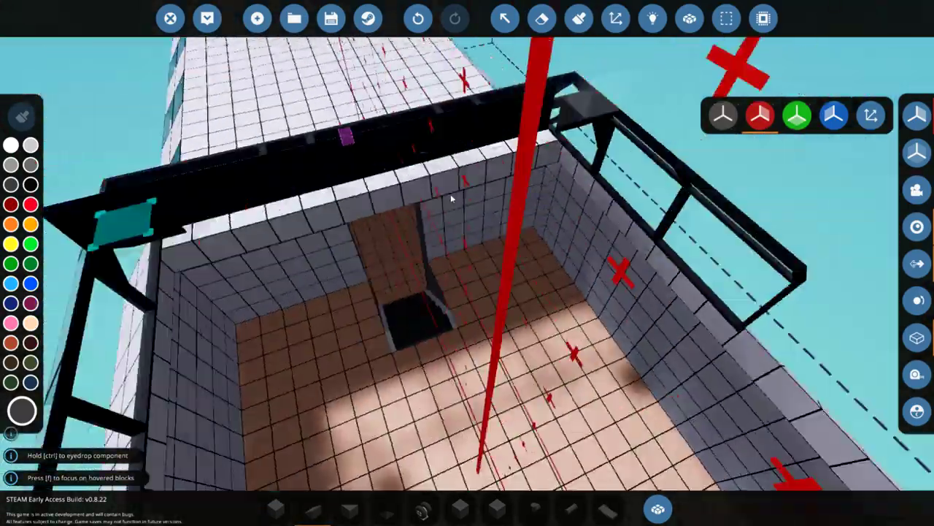
# Step: Lay a row of dark blocks across the bridge's back wall
pyautogui.press('3')
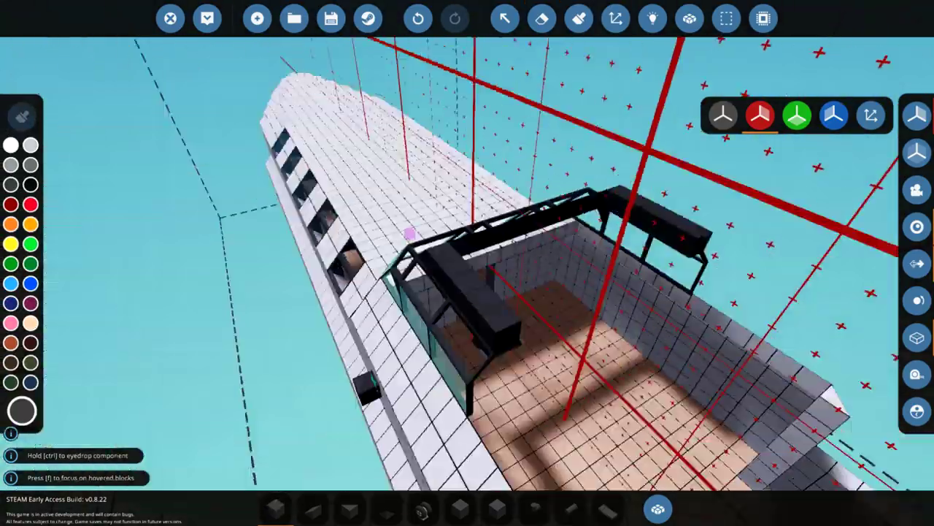
pyautogui.press('2')
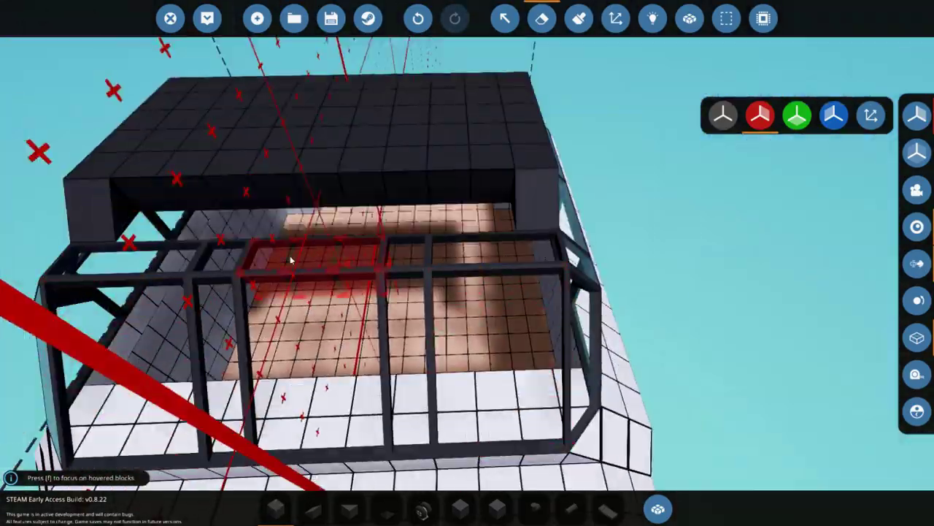
pyautogui.press('3')
pyautogui.press('2')
pyautogui.moveTo(267, 324); pyautogui.dragTo(430, 254)
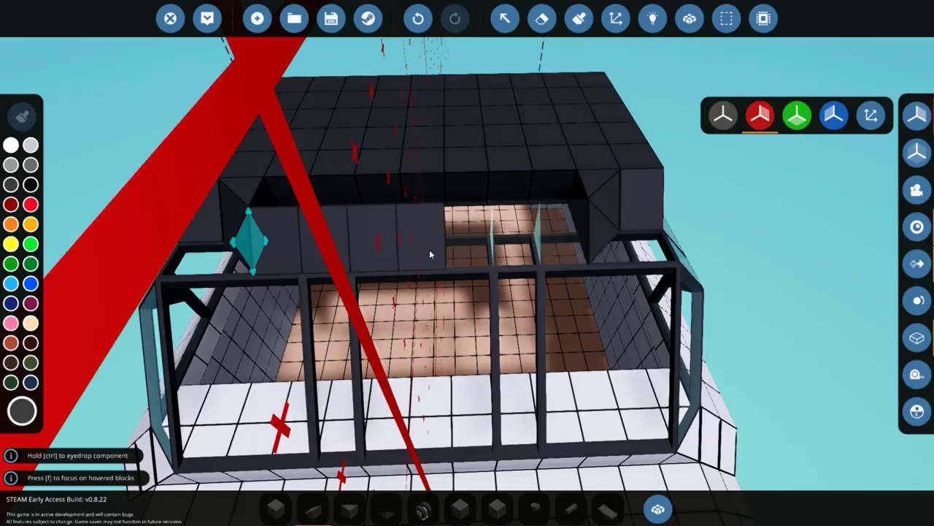
# Step: Erase and re-place blocks to tidy the black roof, viewing it from inside the cabin
pyautogui.press('2')
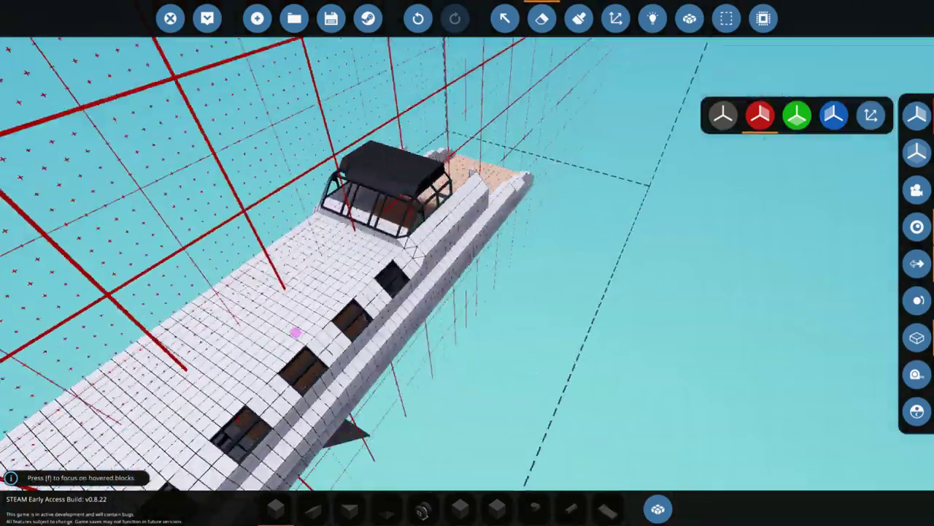
pyautogui.press('3')
pyautogui.press('2')
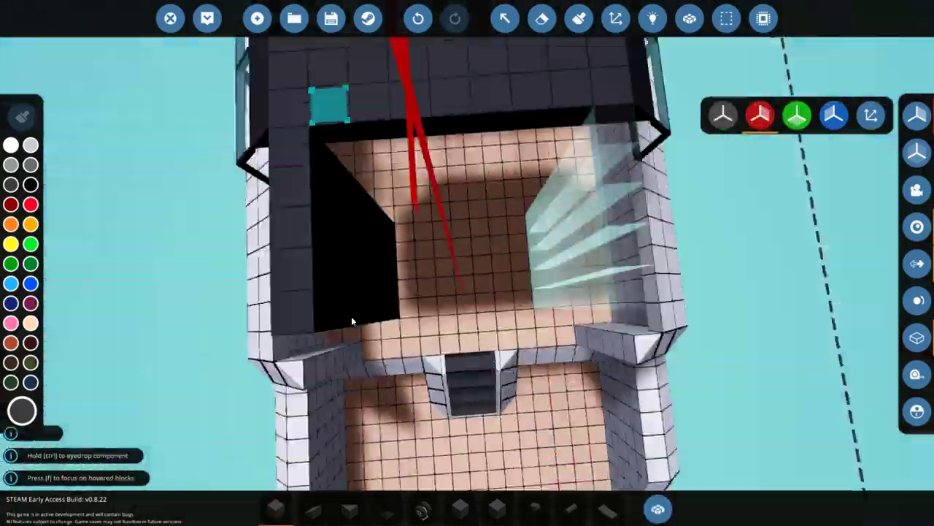
pyautogui.press('2')
pyautogui.press('3')
pyautogui.press('w')
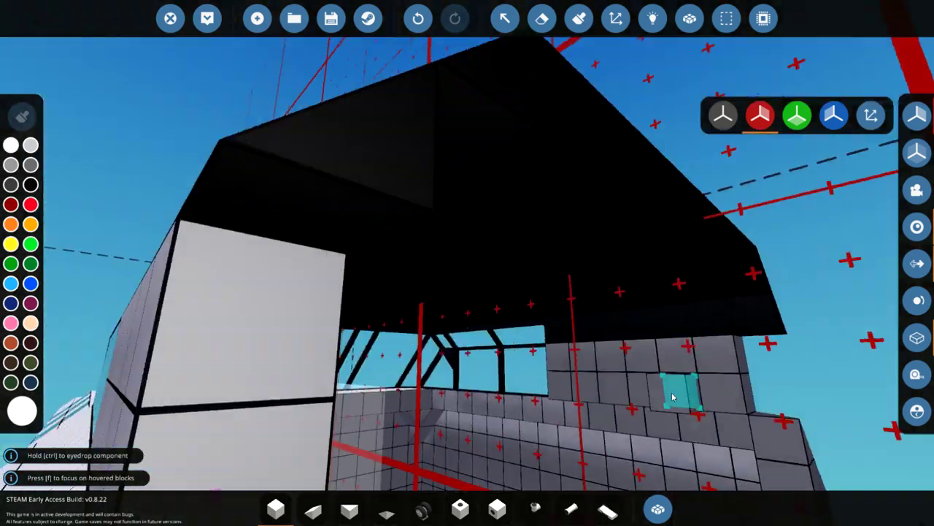
# Step: Fit Pyramid pieces into the notch under the bridge roof, erasing unwanted ones, before choosing Wedge
pyautogui.click(374, 513)
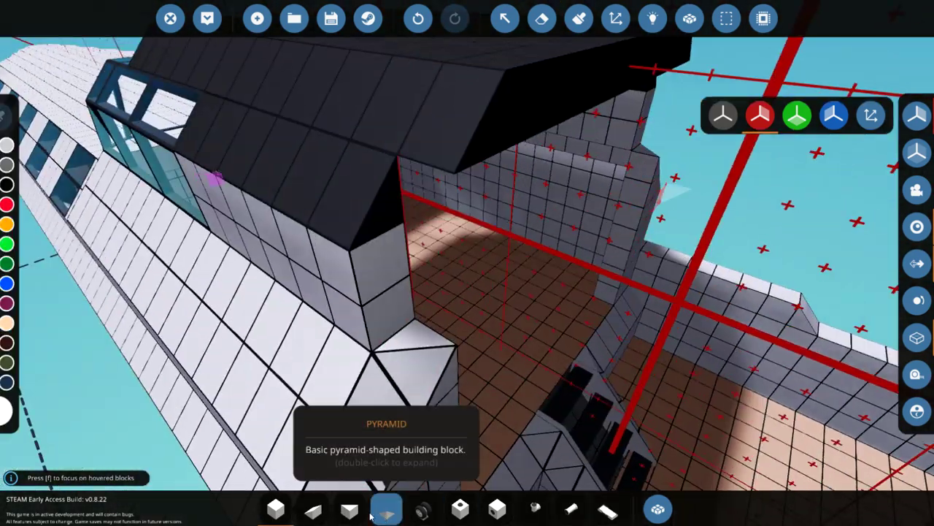
pyautogui.press('2')
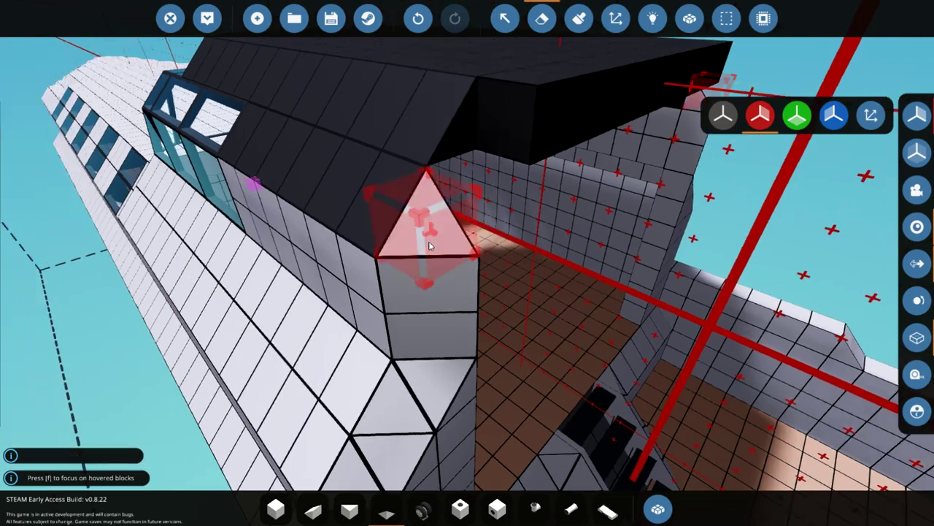
pyautogui.press('2')
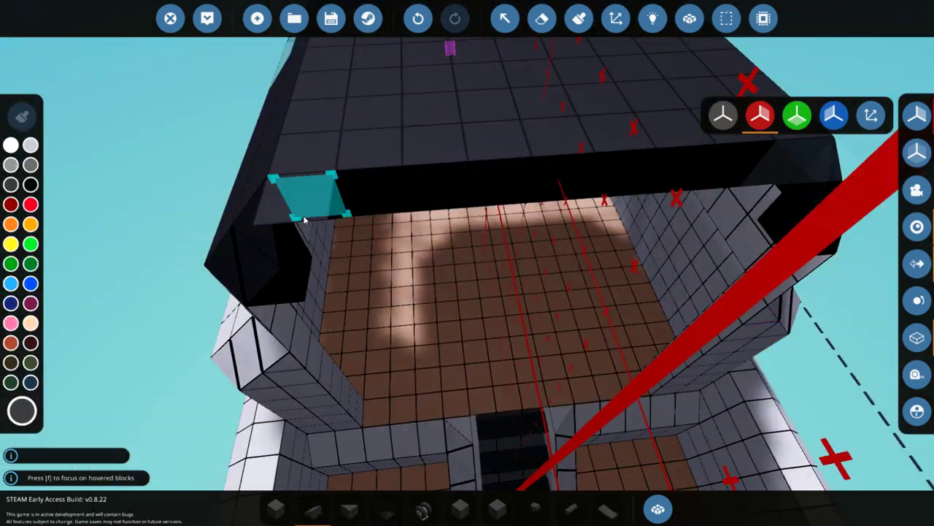
pyautogui.press('f')
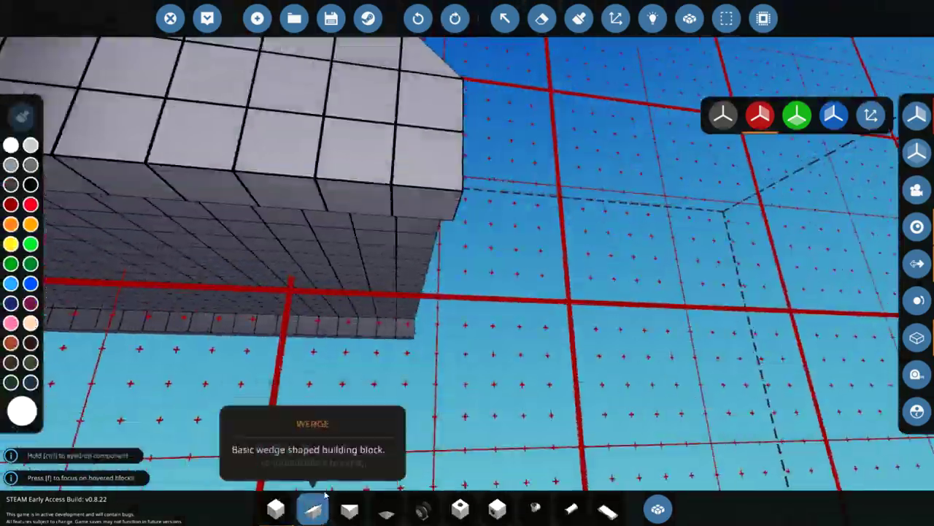
pyautogui.click(313, 509)
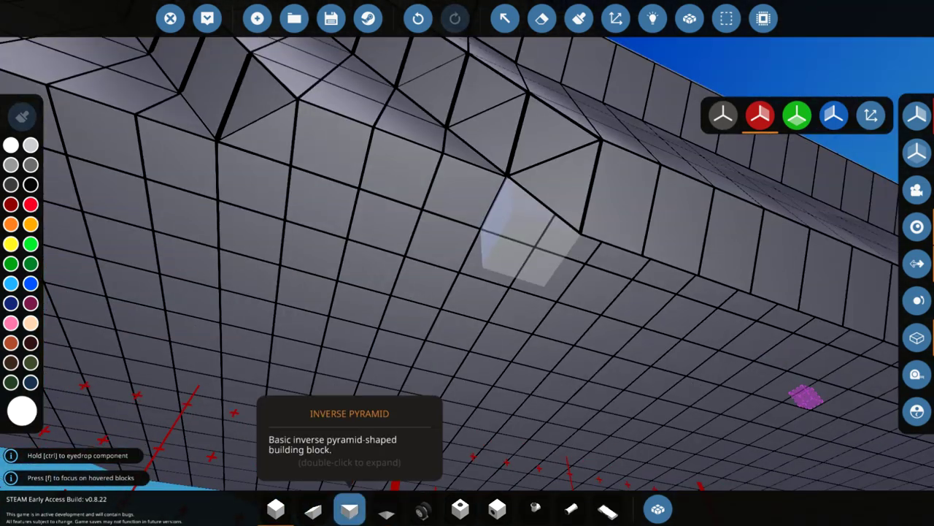
# Step: Fill the underside's stepped notches with Inverse Pyramid and Wedge pieces, working close beneath the hull
pyautogui.click(349, 509)
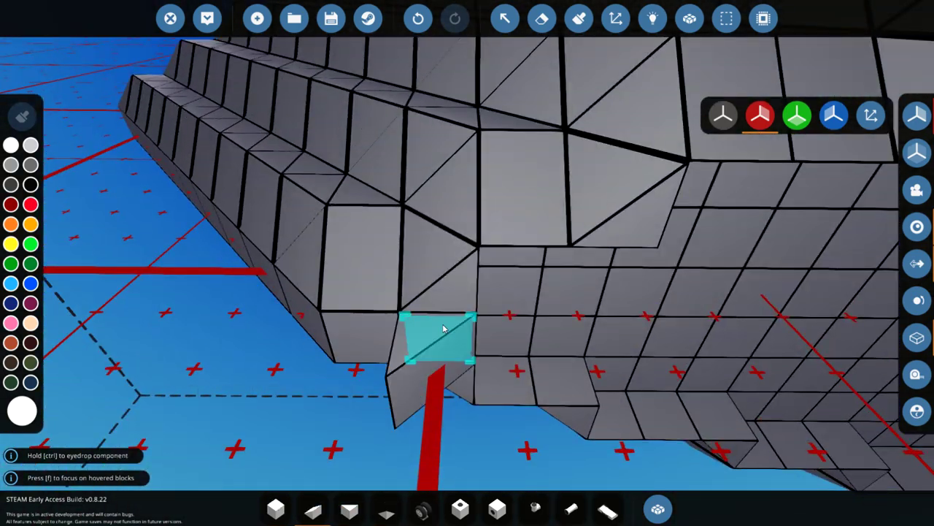
pyautogui.press('s')
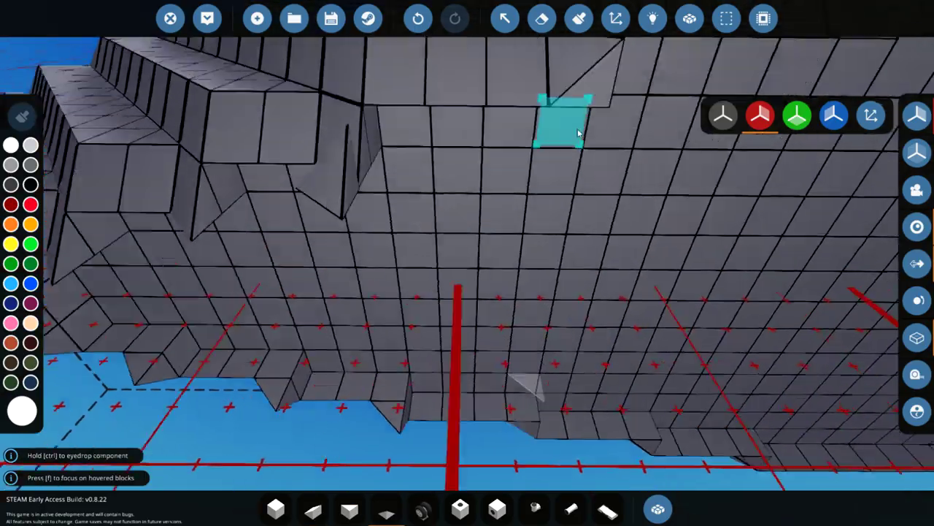
pyautogui.press('f')
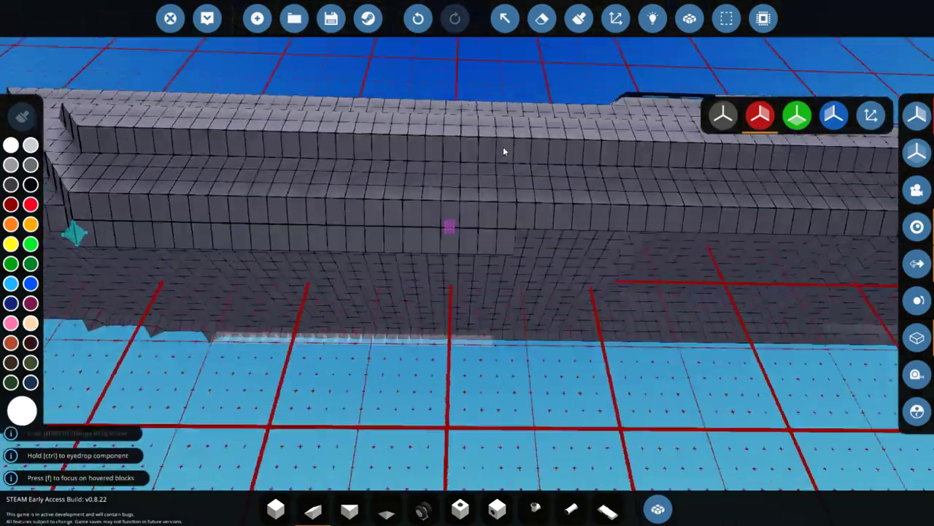
pyautogui.press('f')
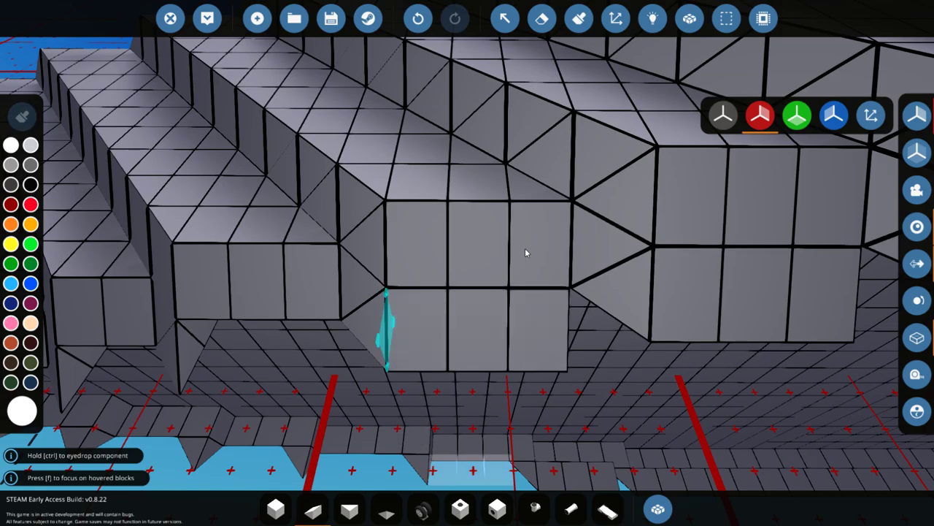
pyautogui.press('f')
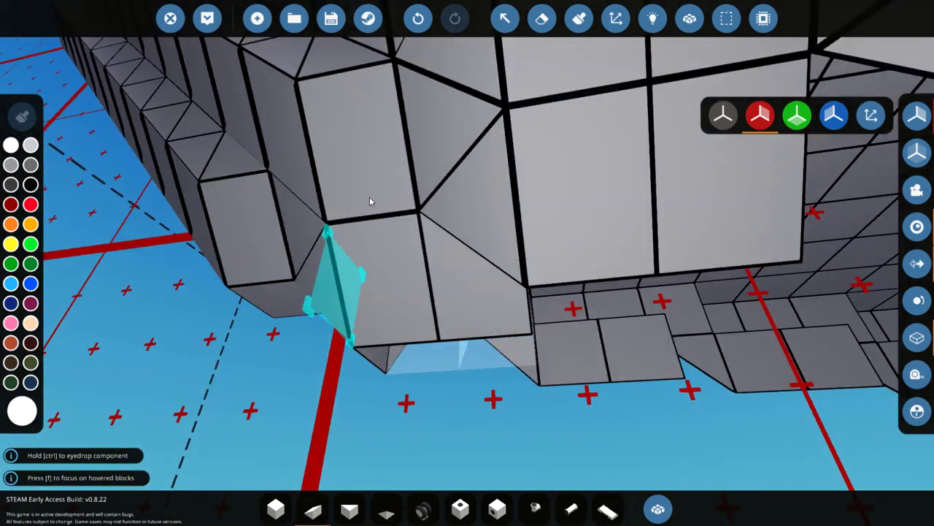
pyautogui.press('f')
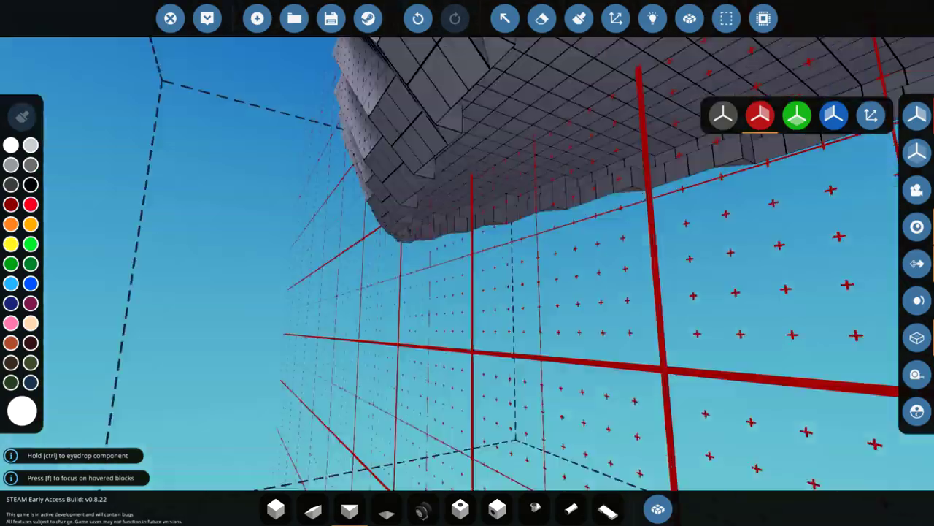
pyautogui.press('f')
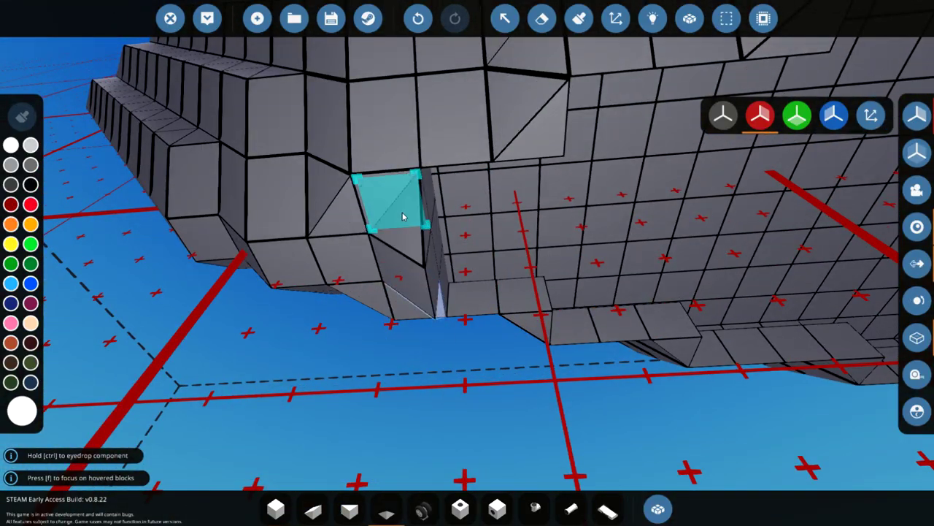
pyautogui.press('f')
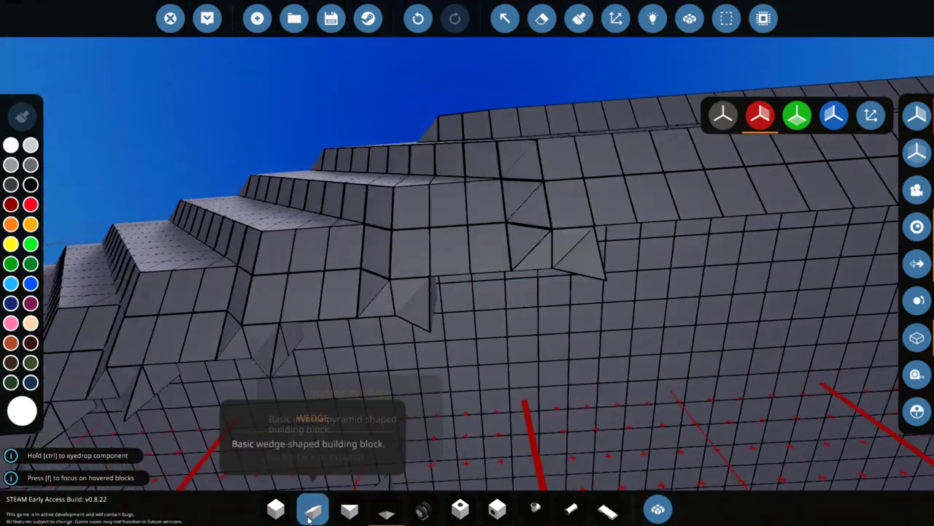
pyautogui.click(314, 508)
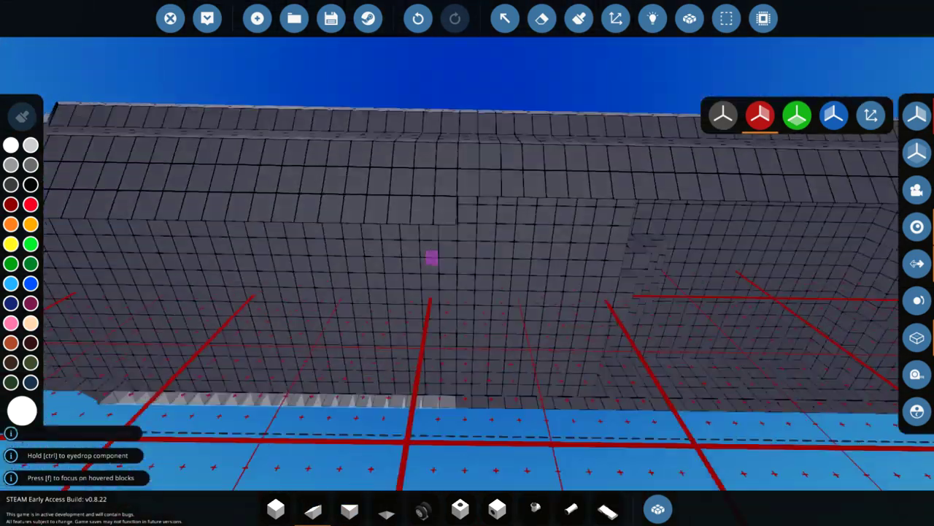